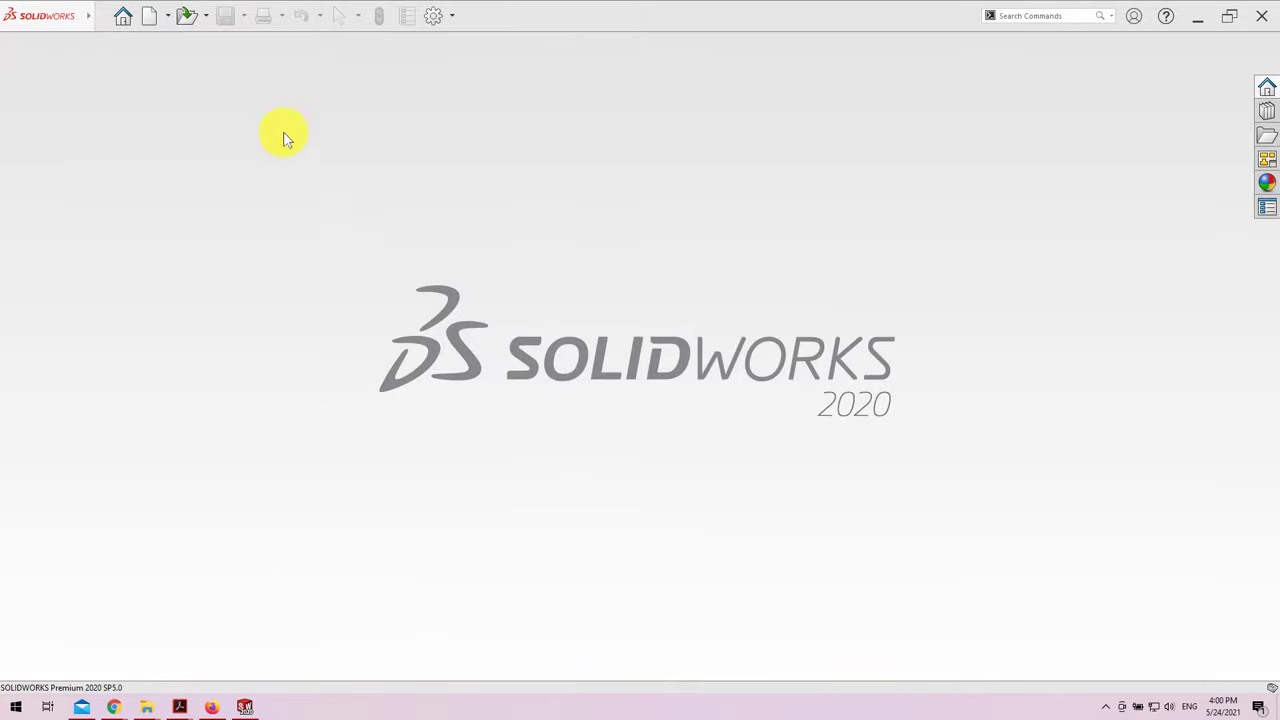
# Create a new blank Part document (Part3), glancing at the Apply Scene list without applying one.
pyautogui.click(149, 17)
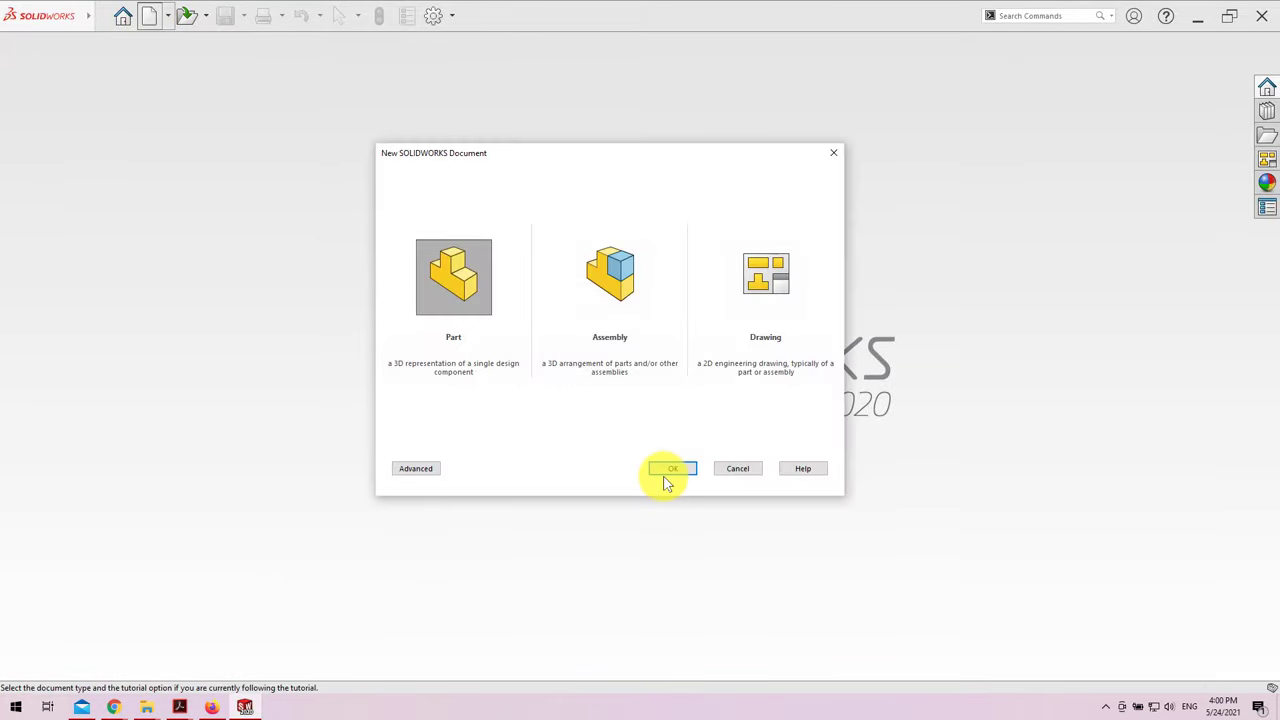
pyautogui.click(665, 471)
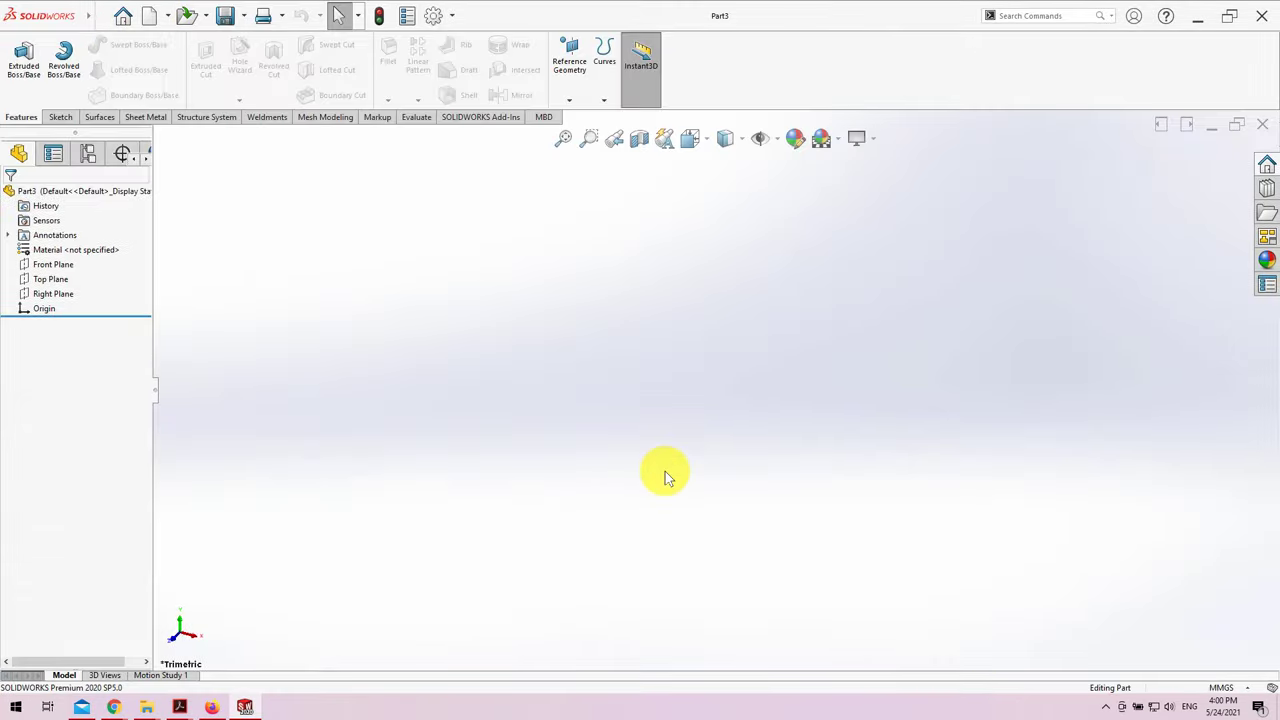
pyautogui.click(860, 138)
pyautogui.click(838, 139)
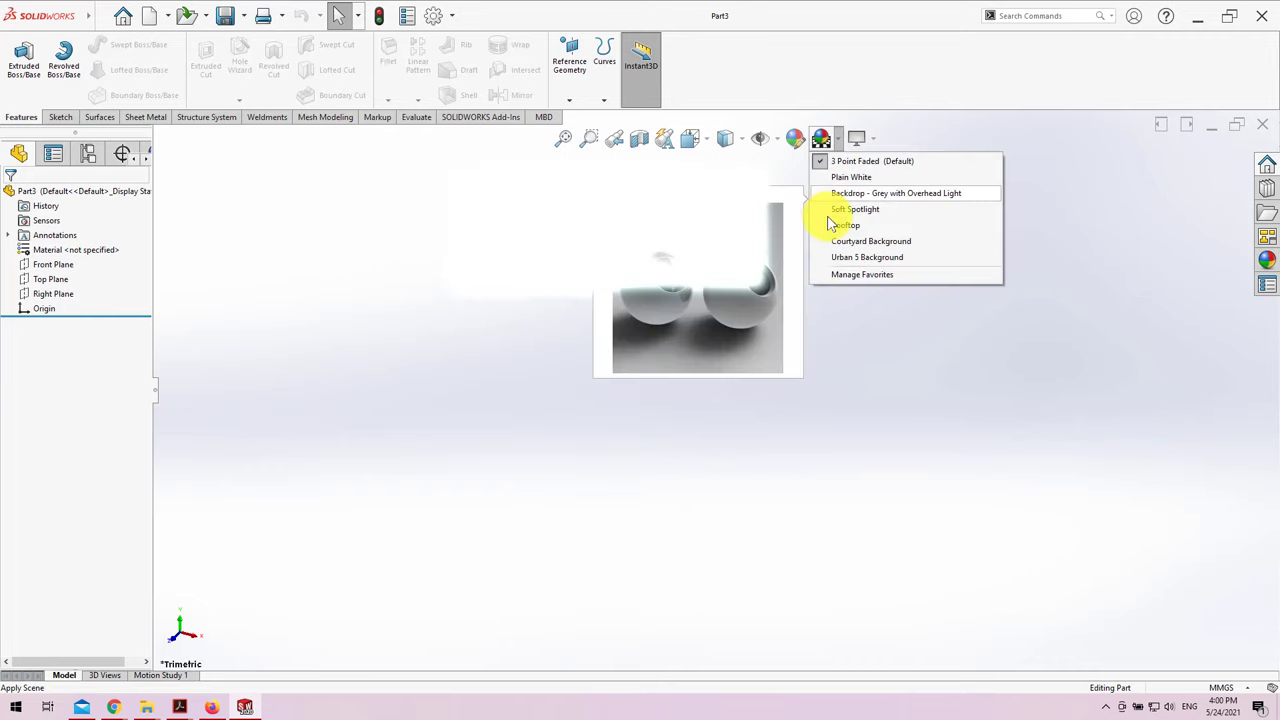
pyautogui.click(877, 144)
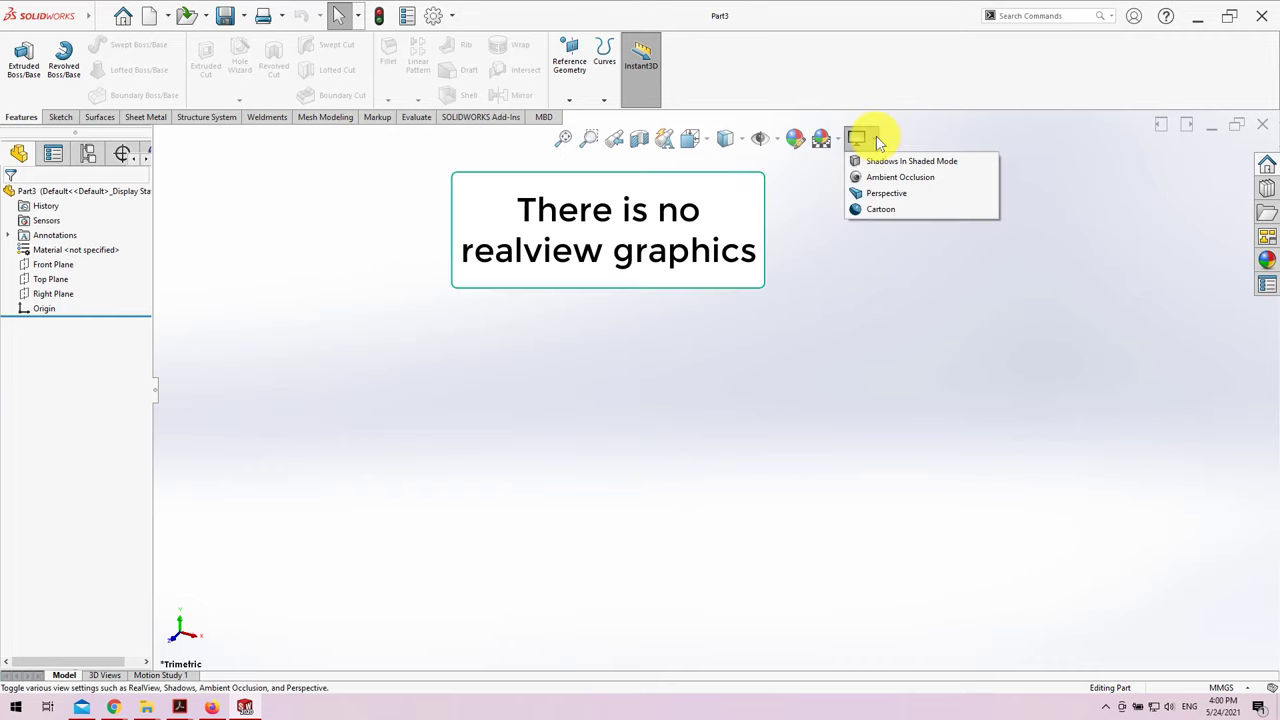
# Close the empty part and launch Registry Editor by running regedit from Windows Run.
pyautogui.click(1264, 125)
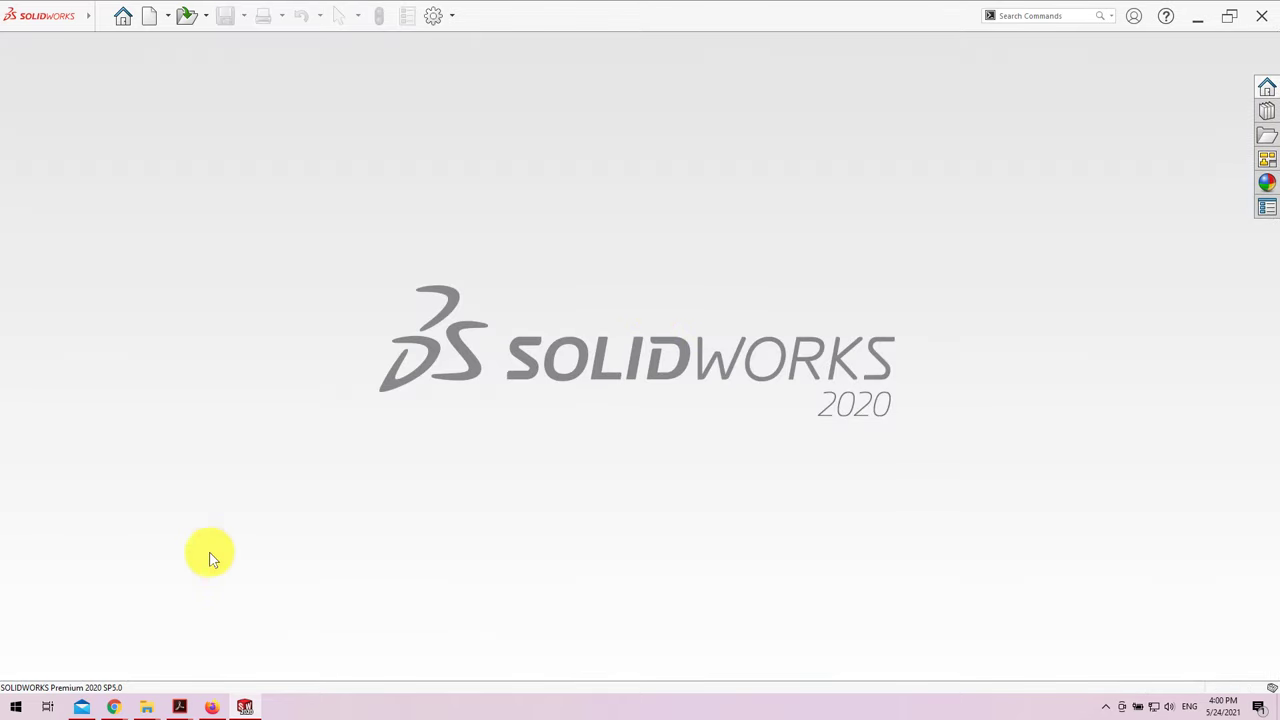
pyautogui.click(15, 706)
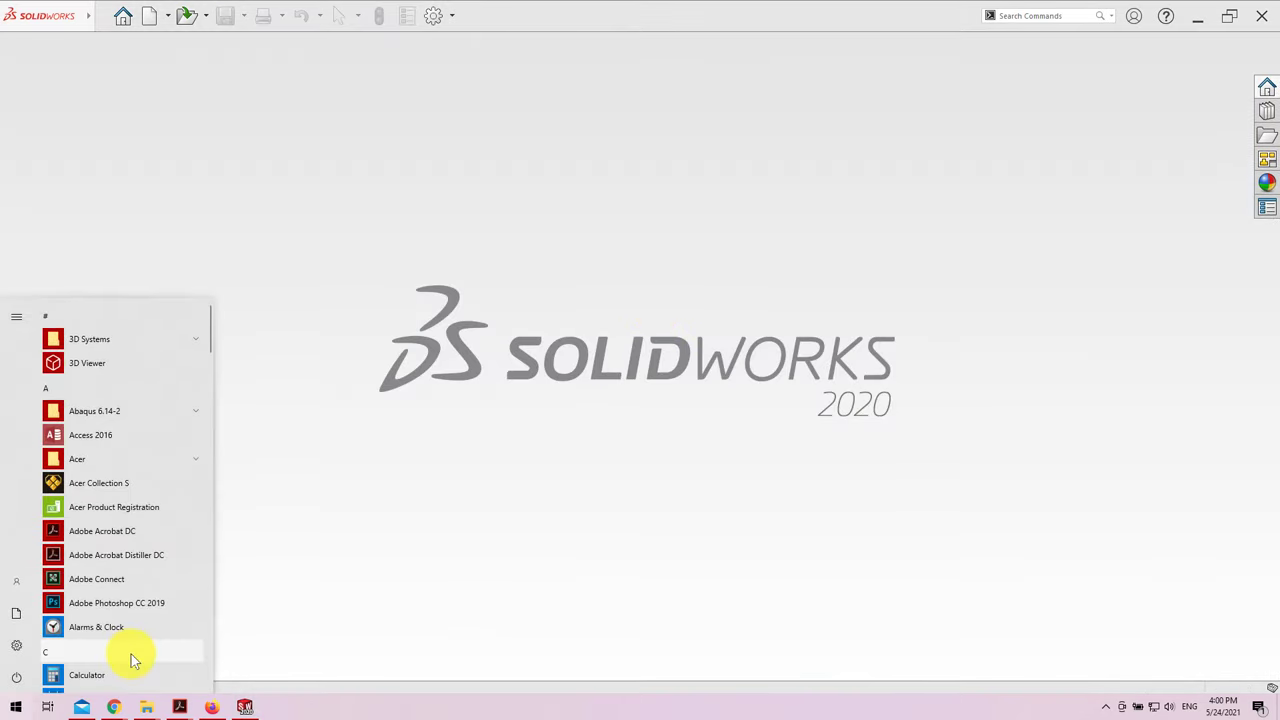
pyautogui.write('run')
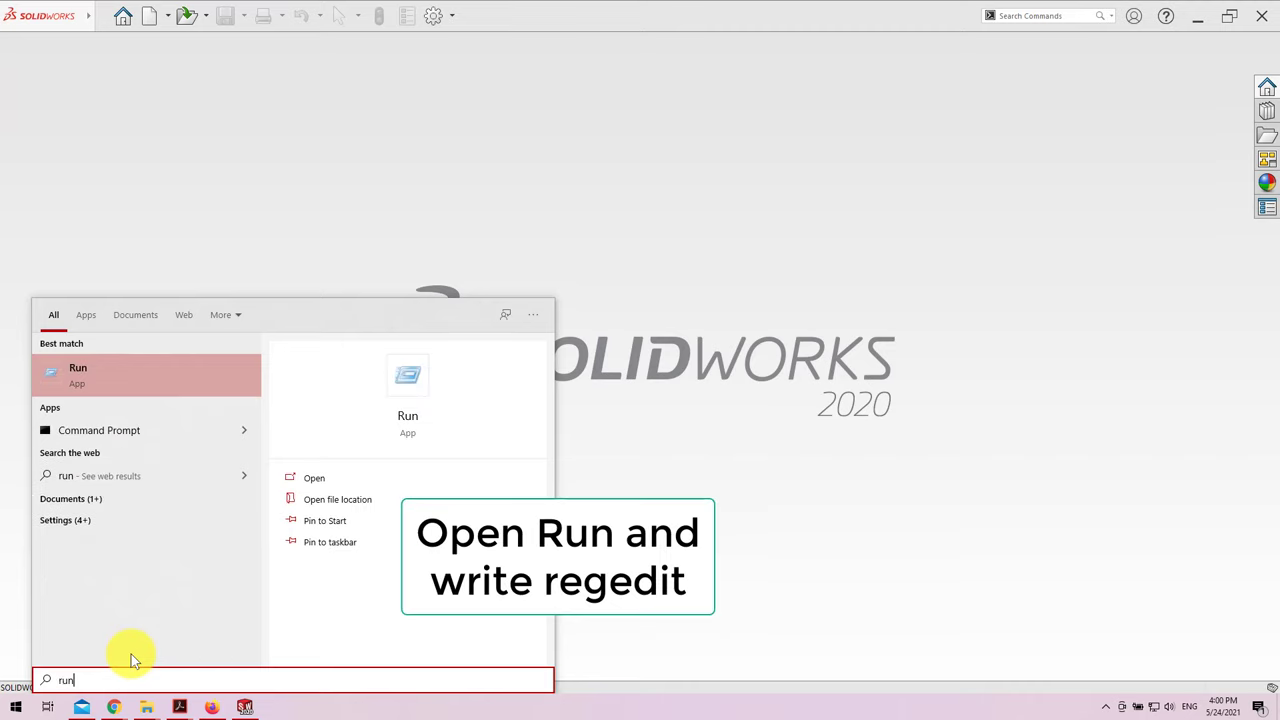
pyautogui.press('Return')
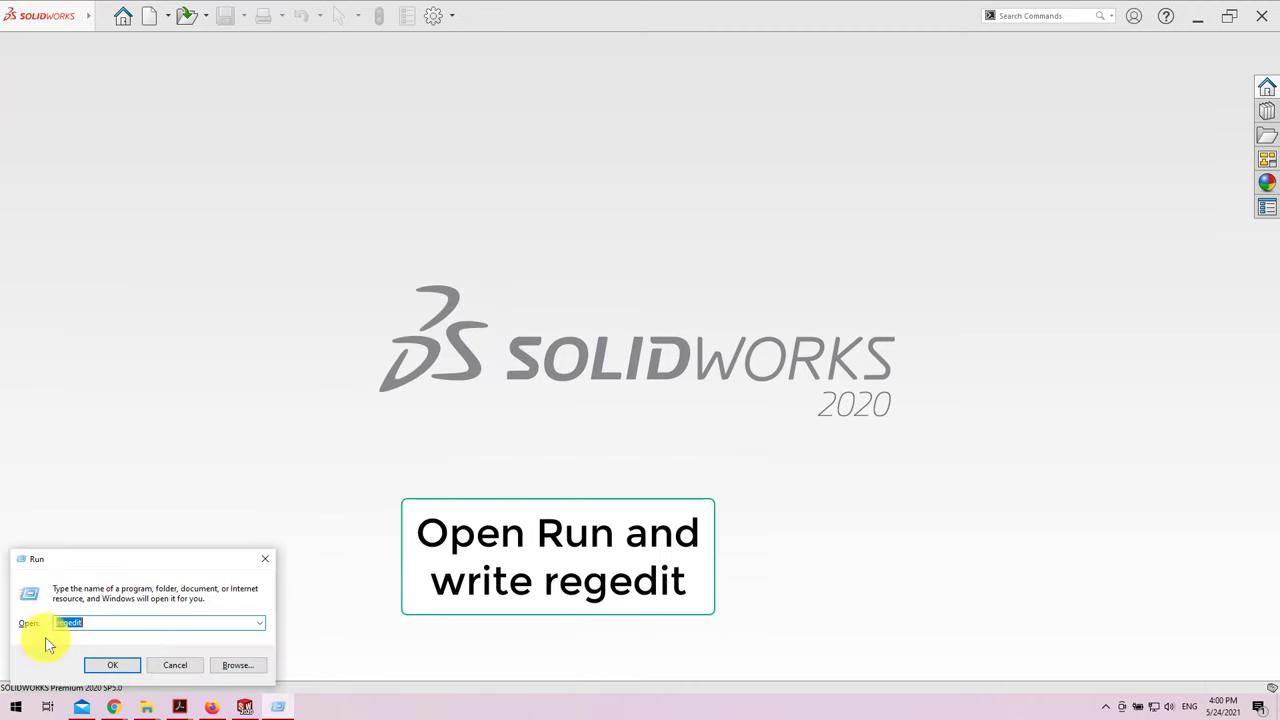
pyautogui.click(123, 668)
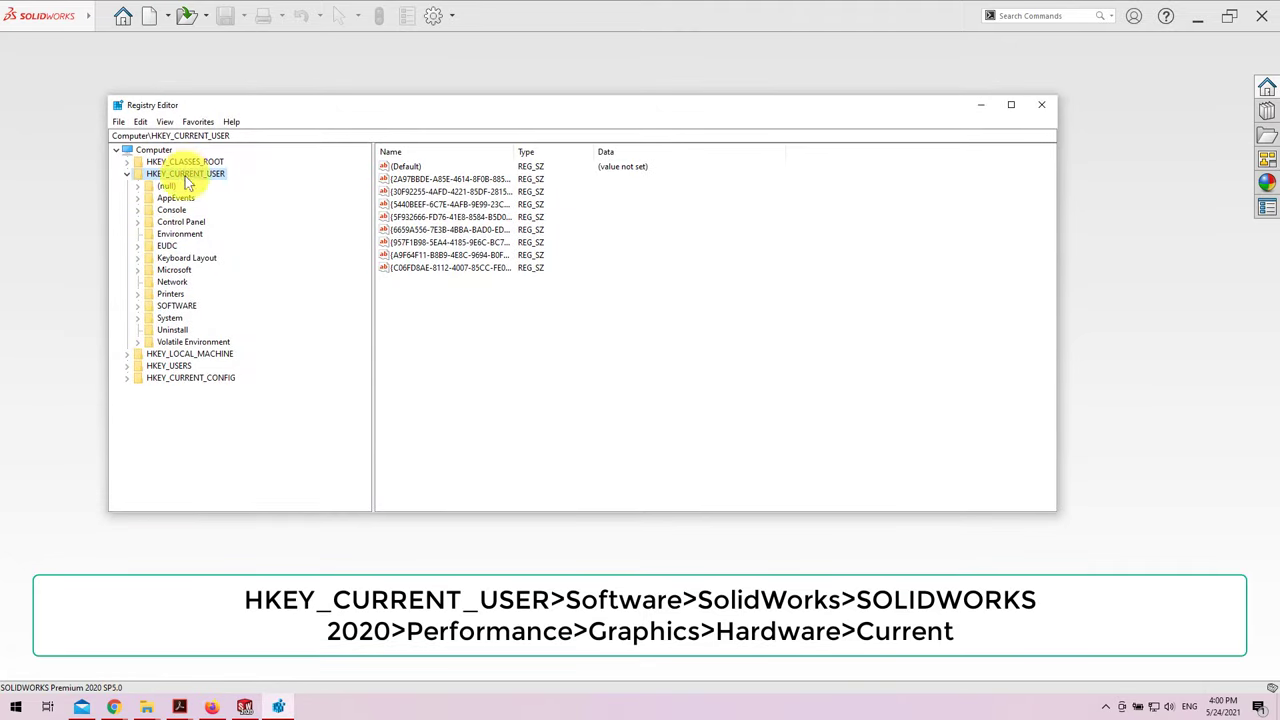
# Navigate to HKEY_CURRENT_USER\SOFTWARE\SolidWorks\SOLIDWORKS 2020\Performance\Graphics\Hardware\Current.
pyautogui.click(137, 306)
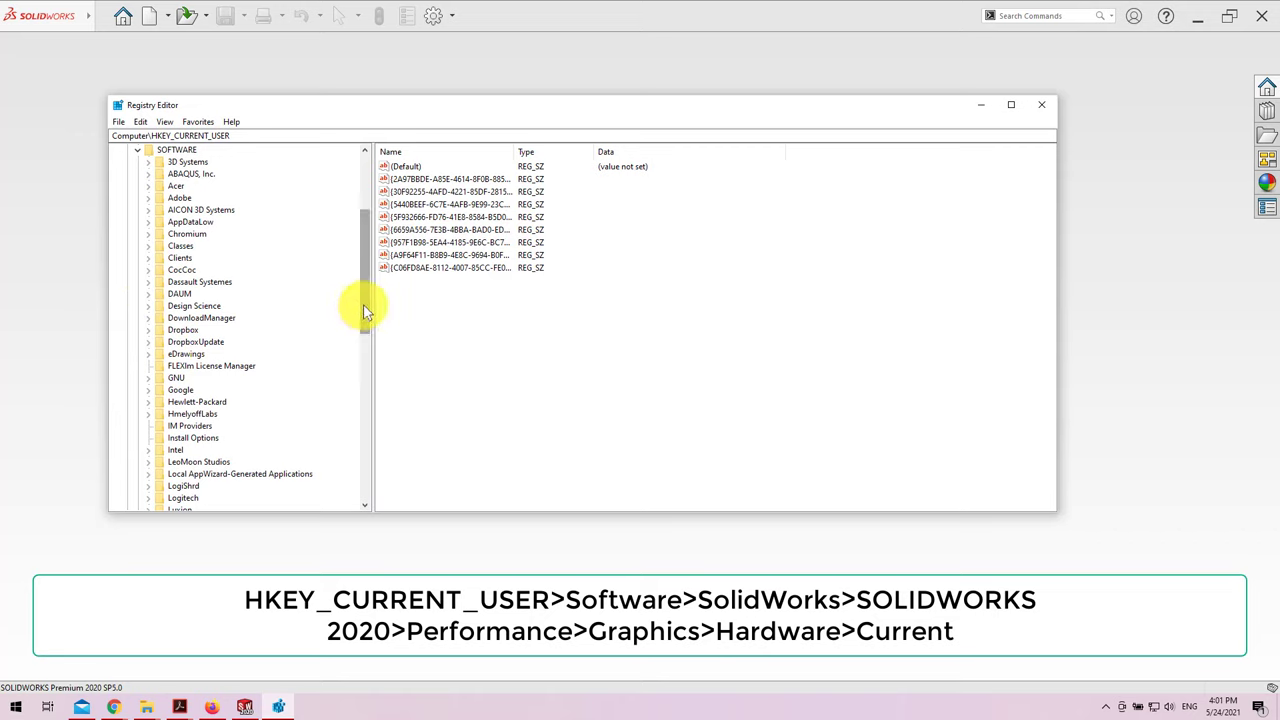
pyautogui.moveTo(363, 304); pyautogui.dragTo(355, 420)
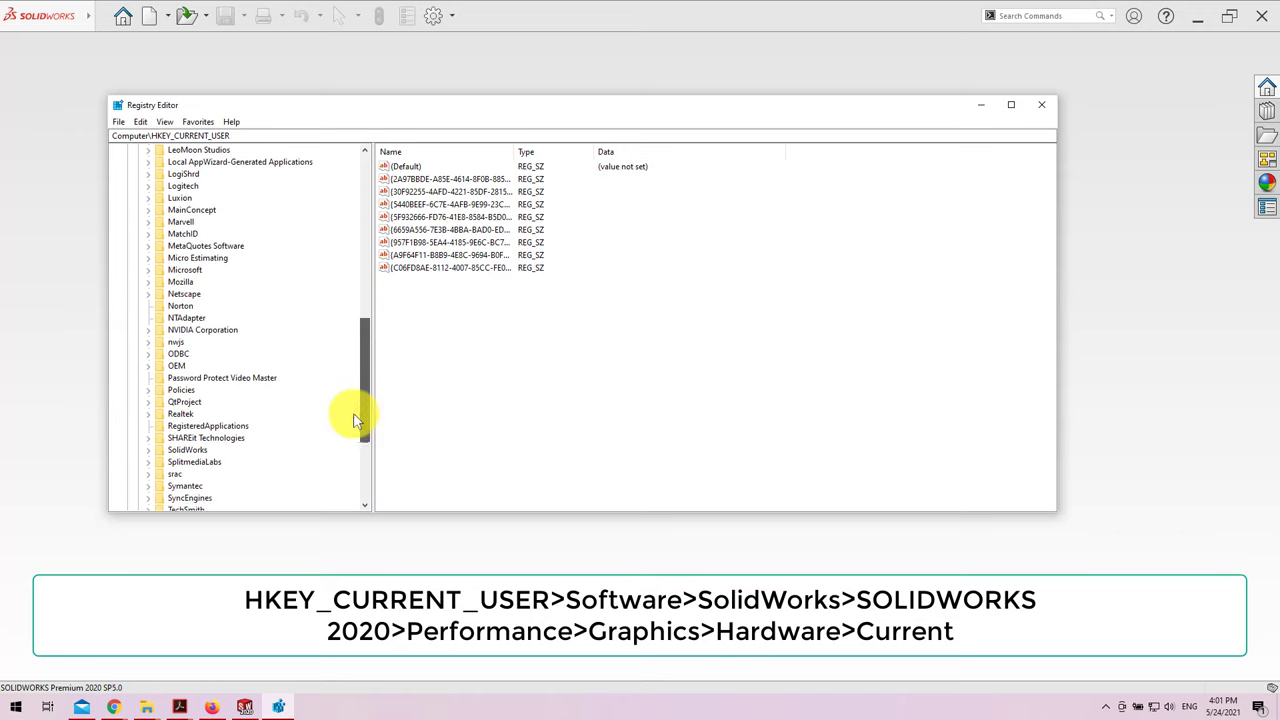
pyautogui.click(147, 449)
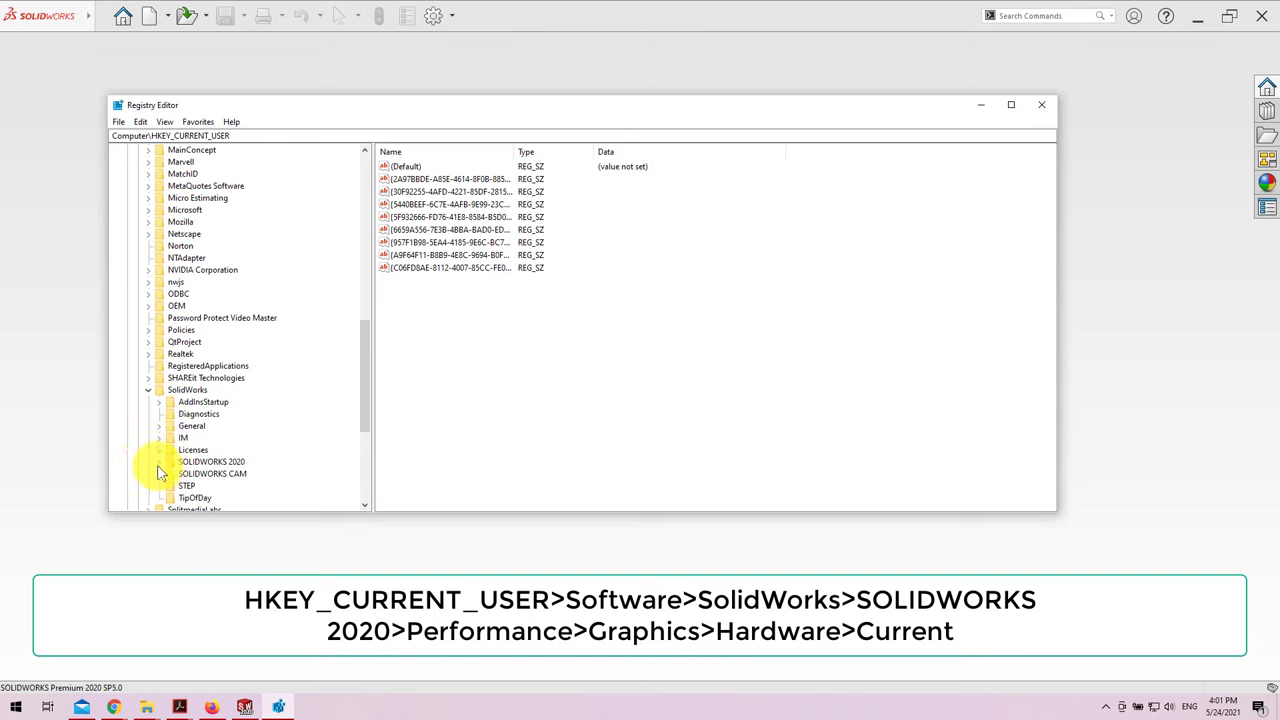
pyautogui.click(158, 461)
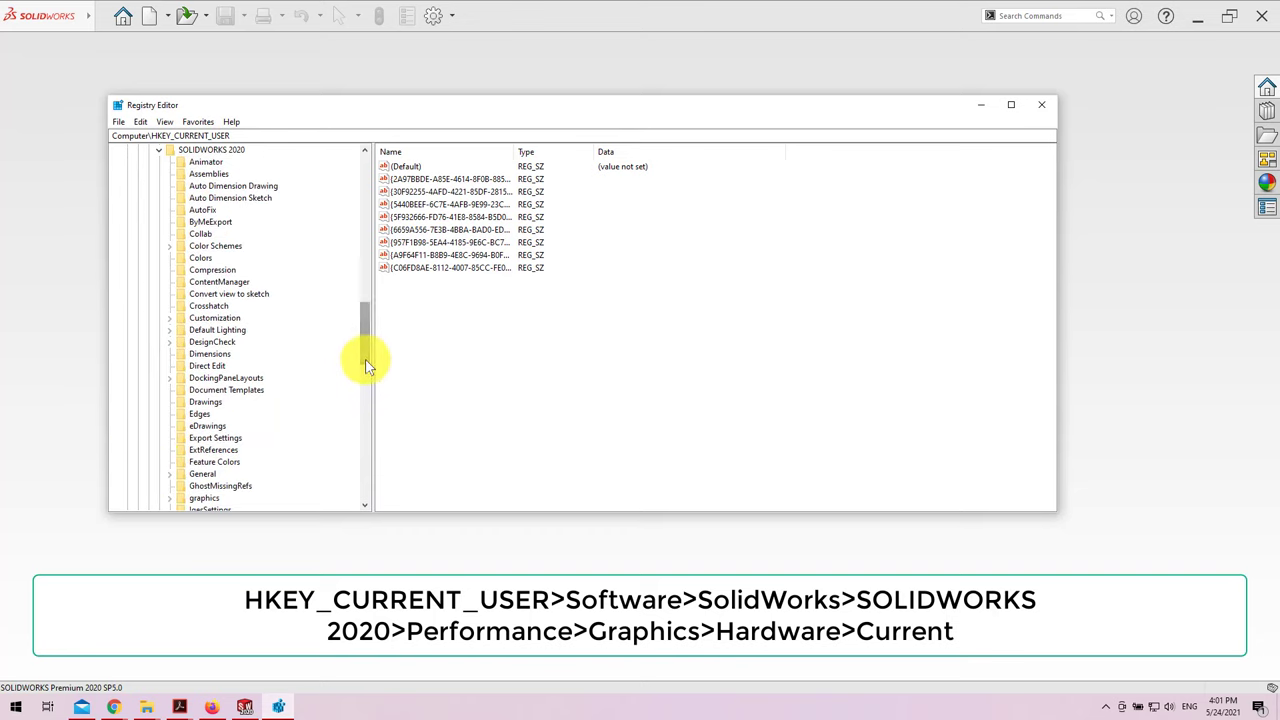
pyautogui.moveTo(366, 365); pyautogui.dragTo(360, 418)
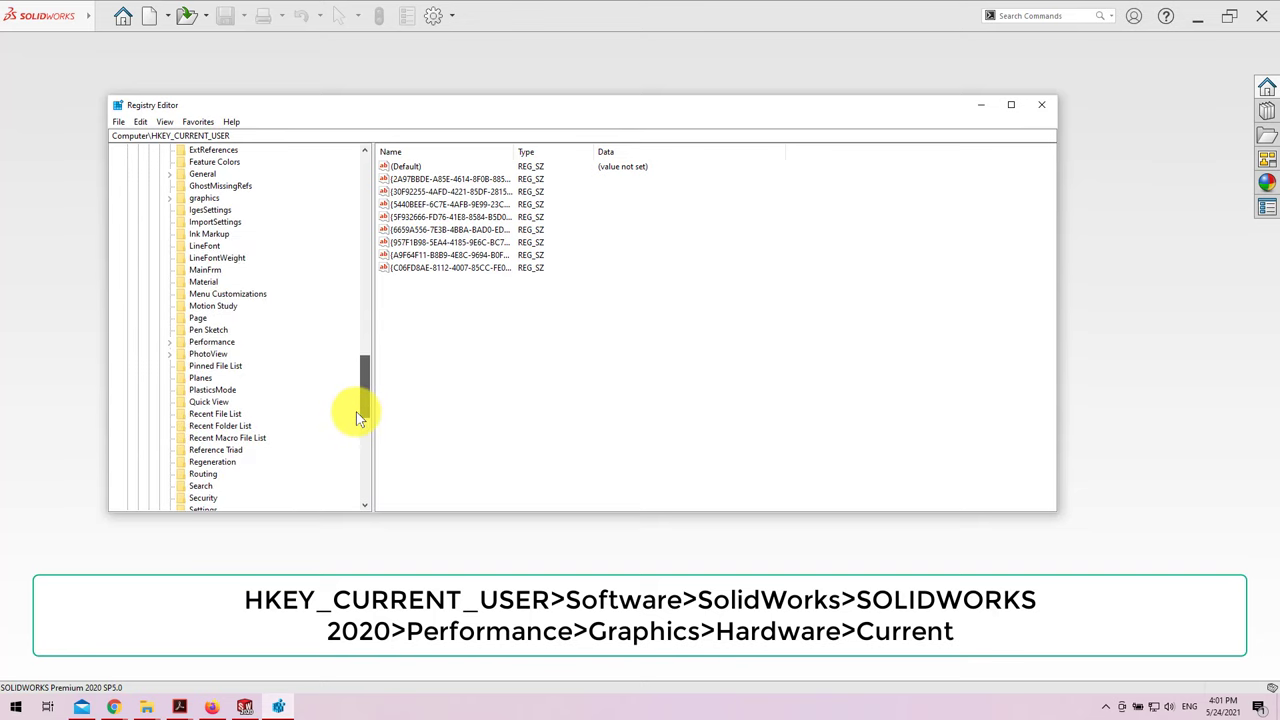
pyautogui.click(170, 343)
pyautogui.click(181, 355)
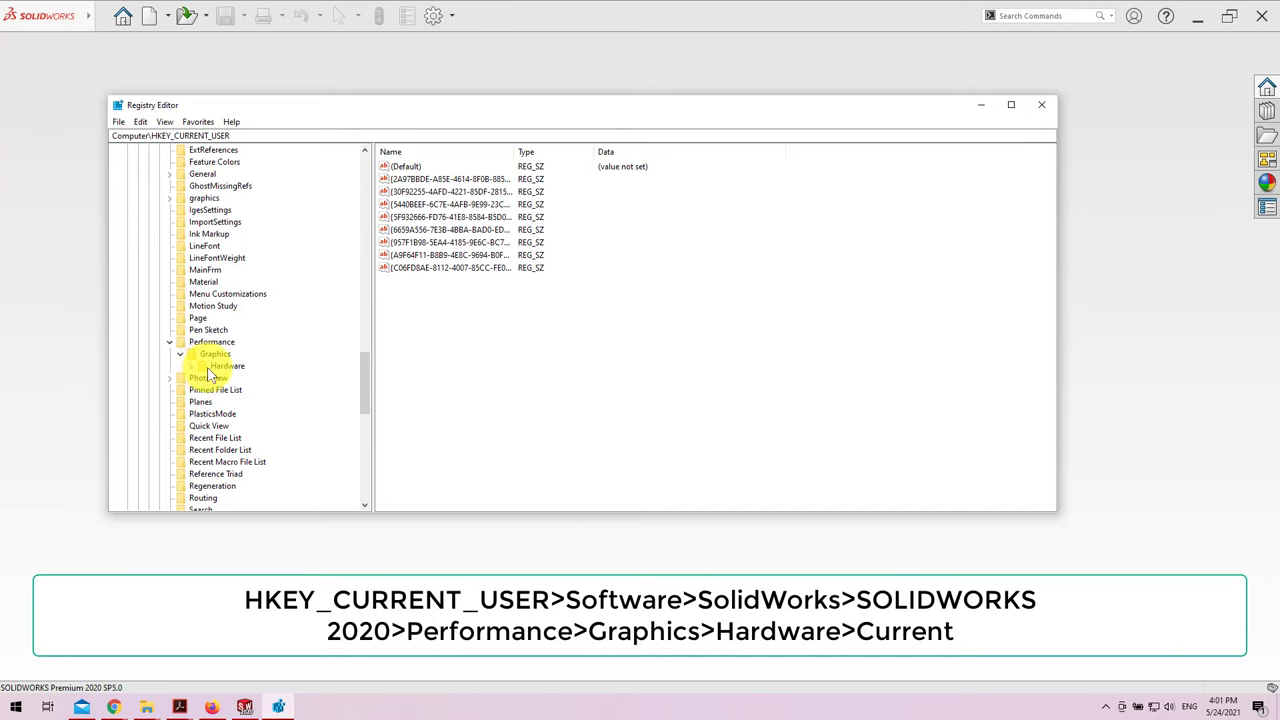
pyautogui.click(192, 367)
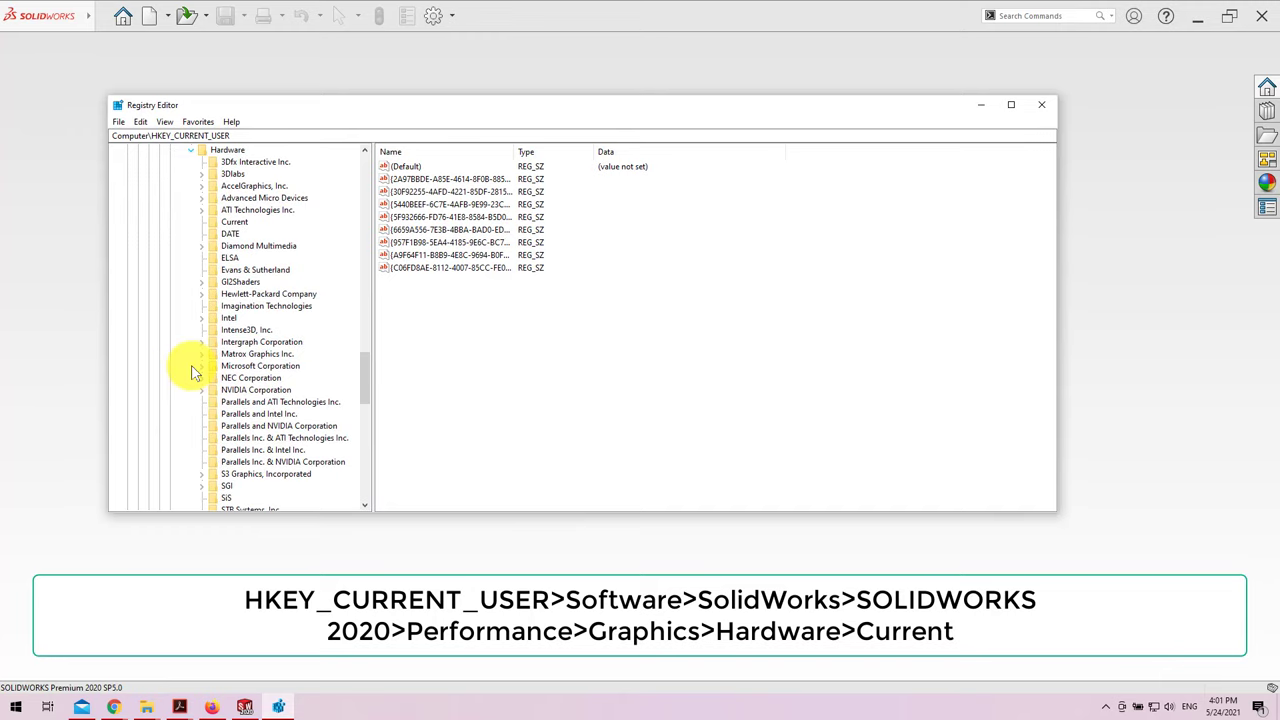
pyautogui.click(234, 223)
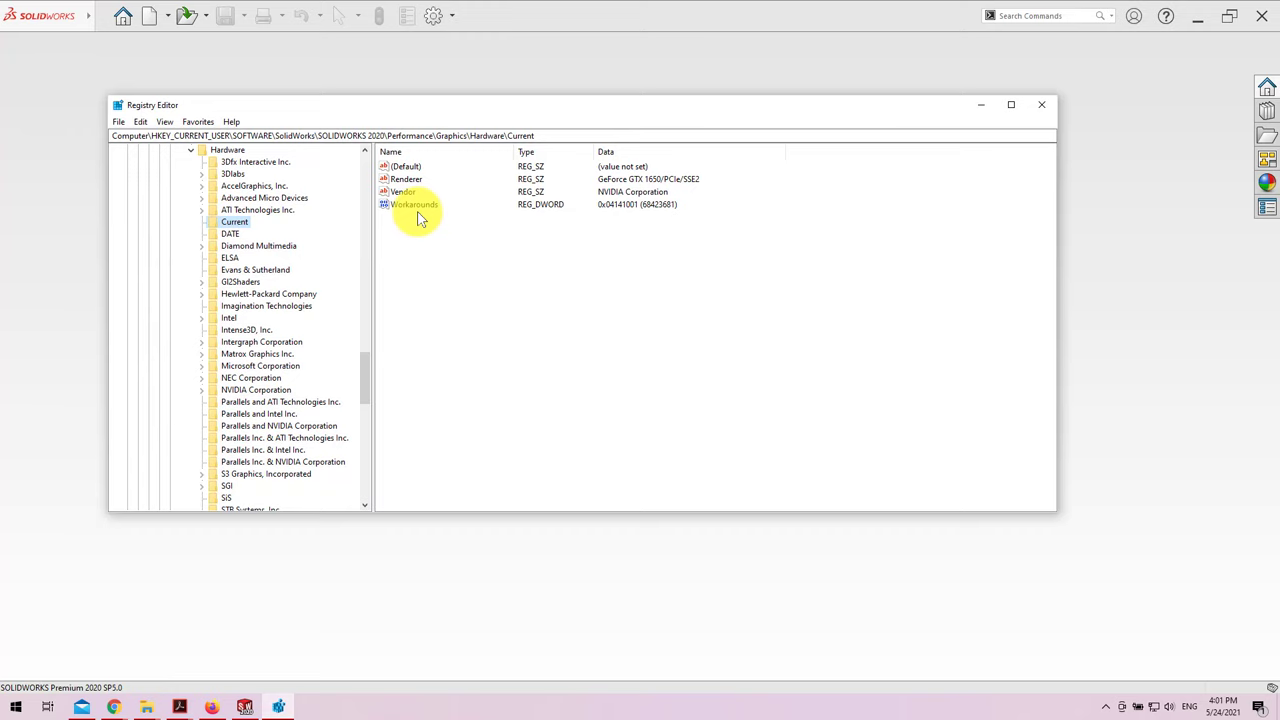
# Copy the Renderer value data 'GeForce GTX 1650/PCIe/SSE2' and cancel the editor unchanged.
pyautogui.doubleClick(408, 180)
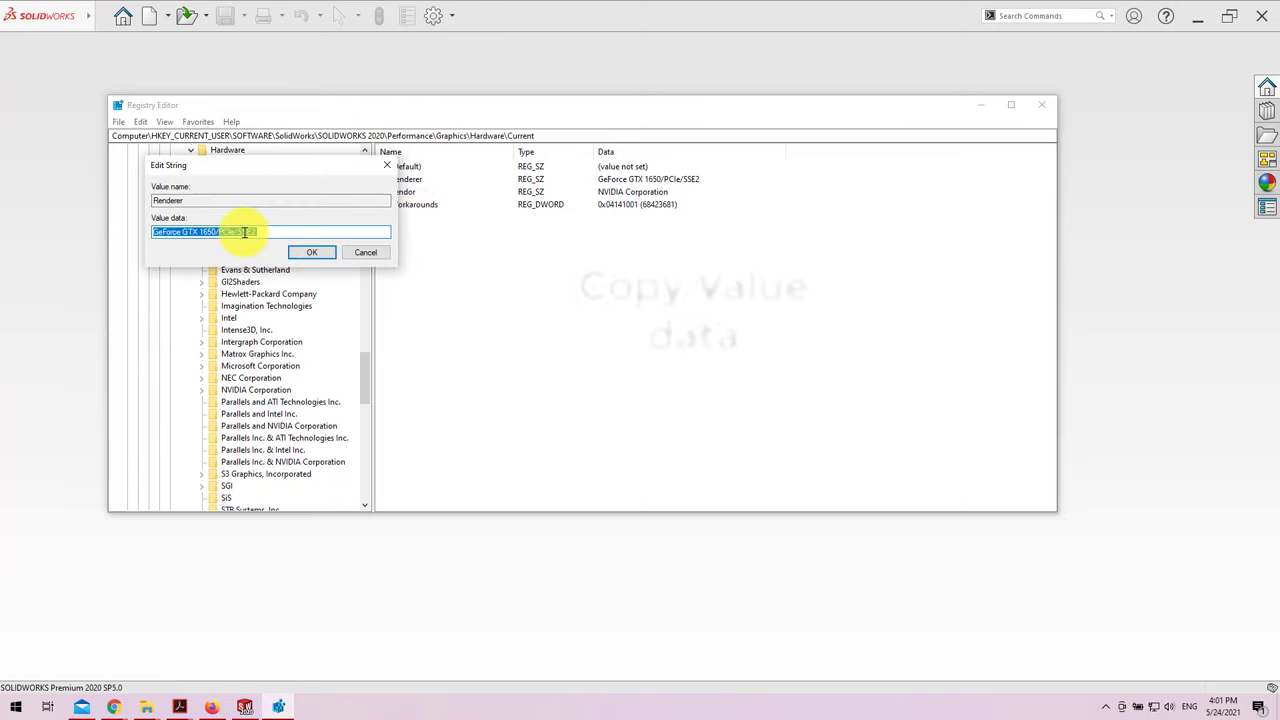
pyautogui.rightClick(244, 232)
pyautogui.click(286, 280)
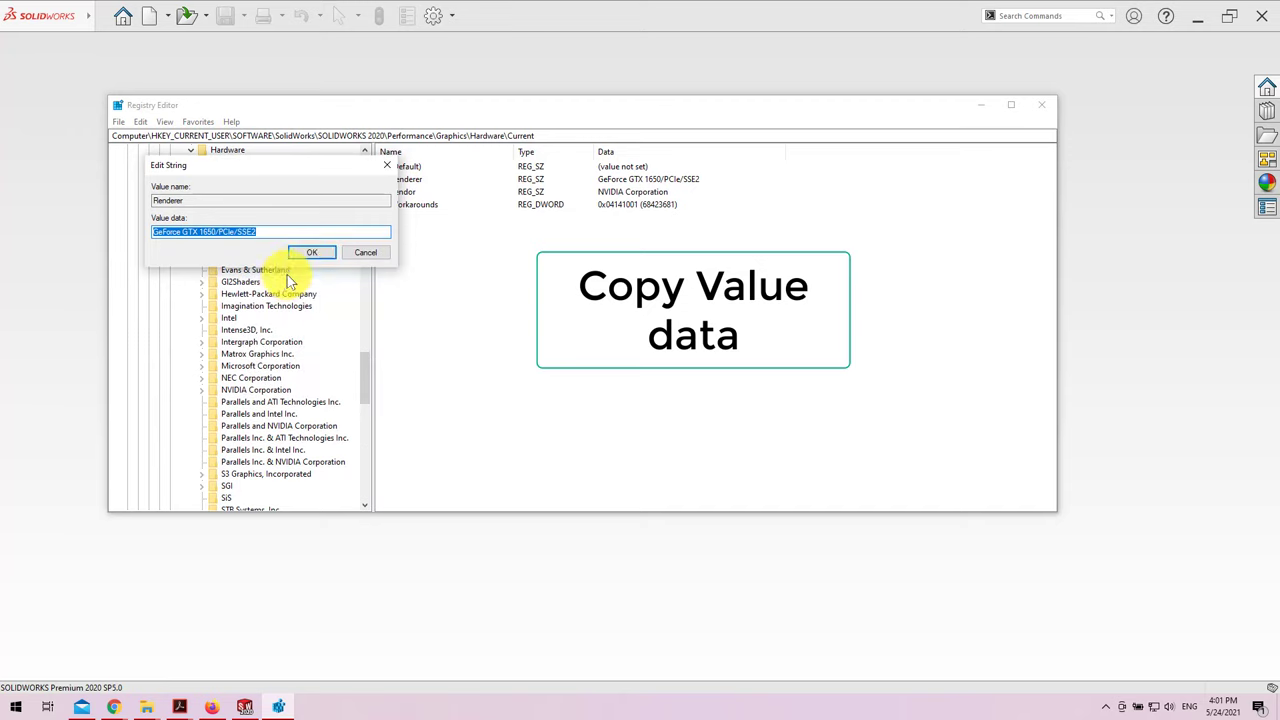
pyautogui.click(312, 253)
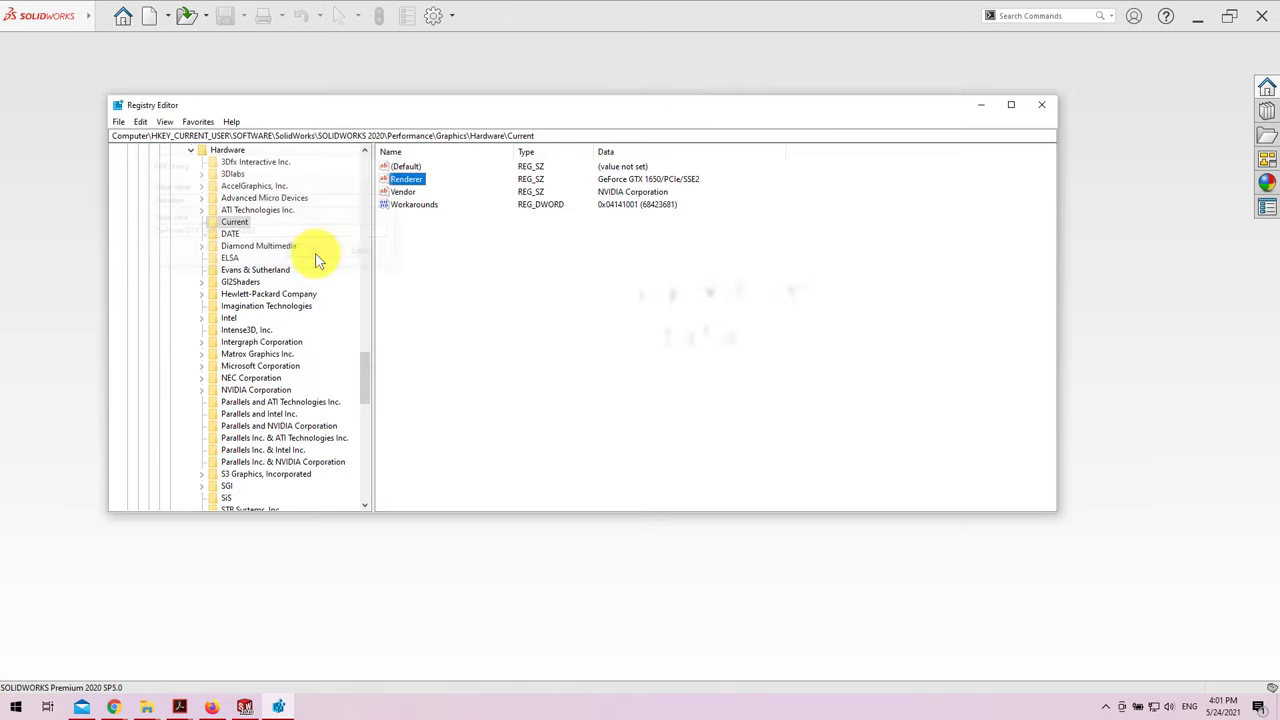
pyautogui.click(424, 292)
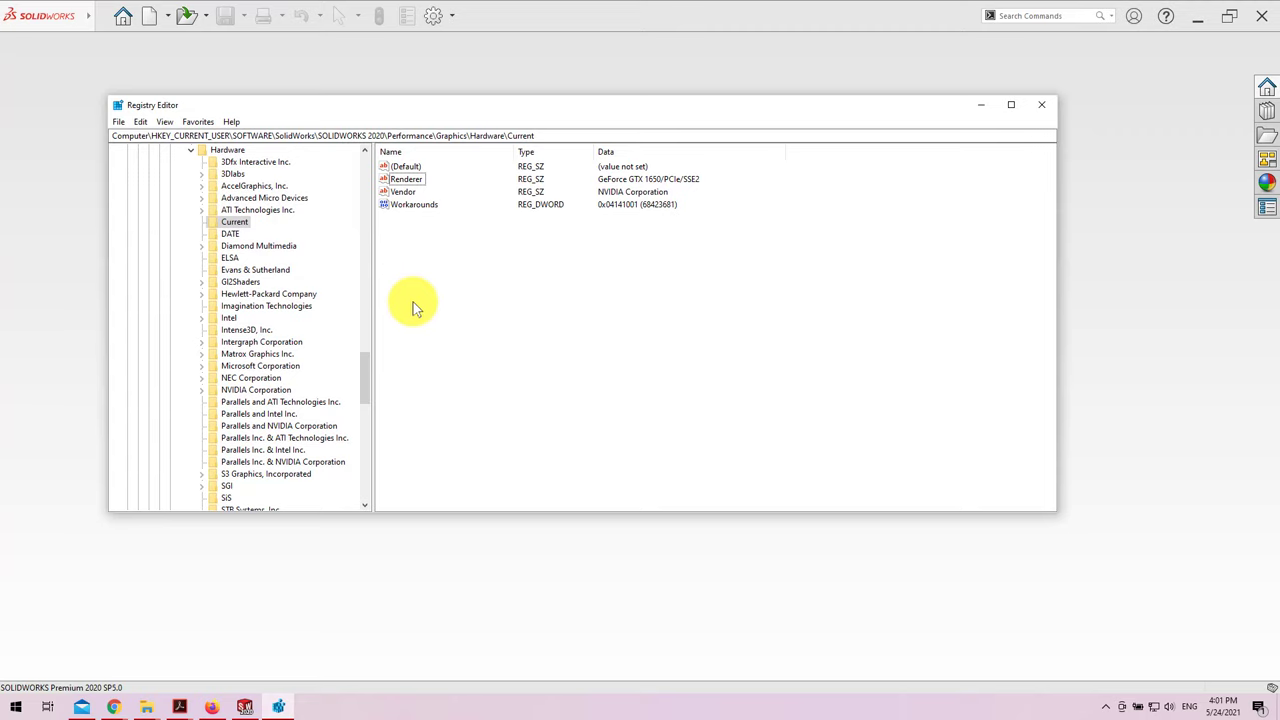
pyautogui.moveTo(367, 375); pyautogui.dragTo(370, 369)
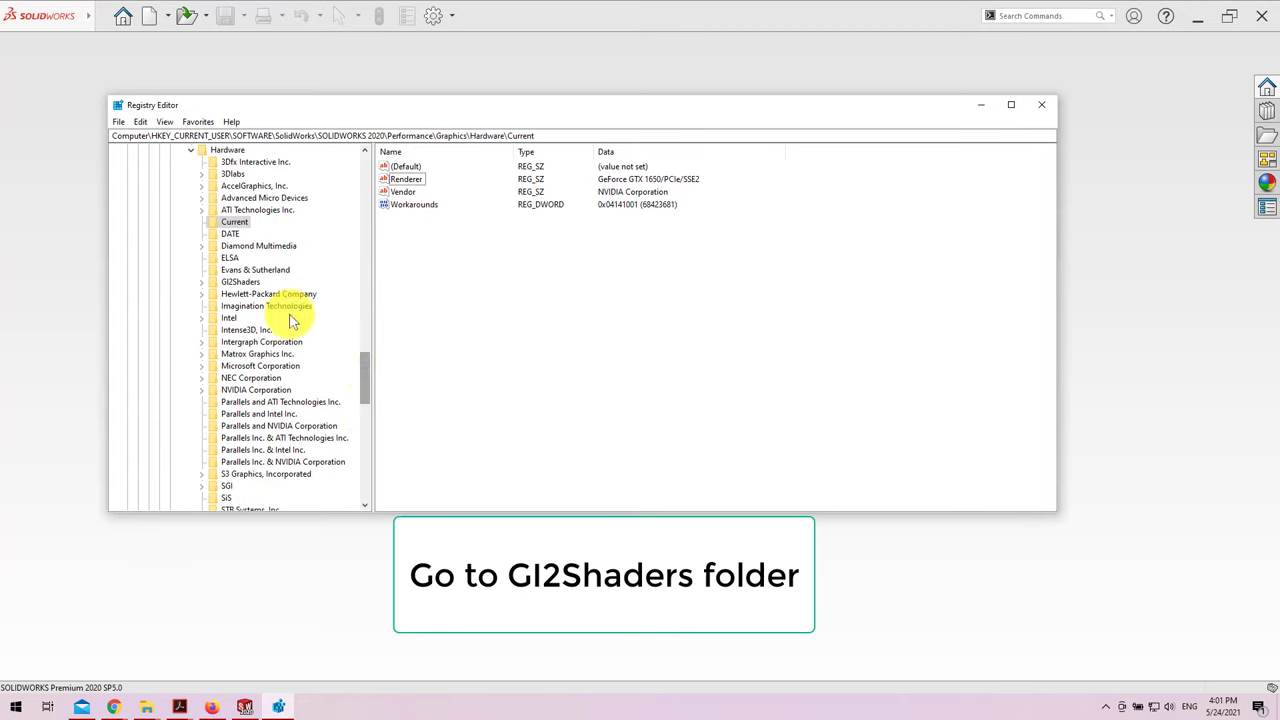
# Create a key under Gl2Shaders\NV40 named GeForce GTX 1650/PCIe/SSE2 by pasting the renderer name.
pyautogui.click(201, 283)
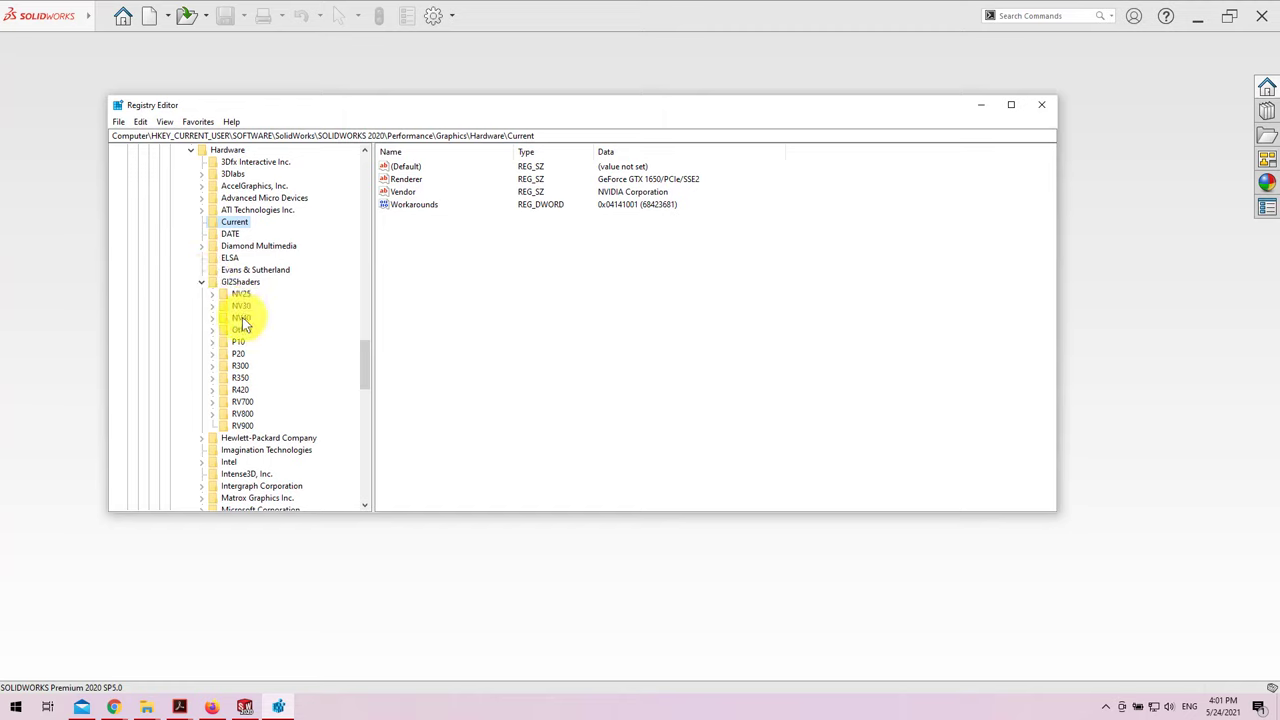
pyautogui.click(241, 318)
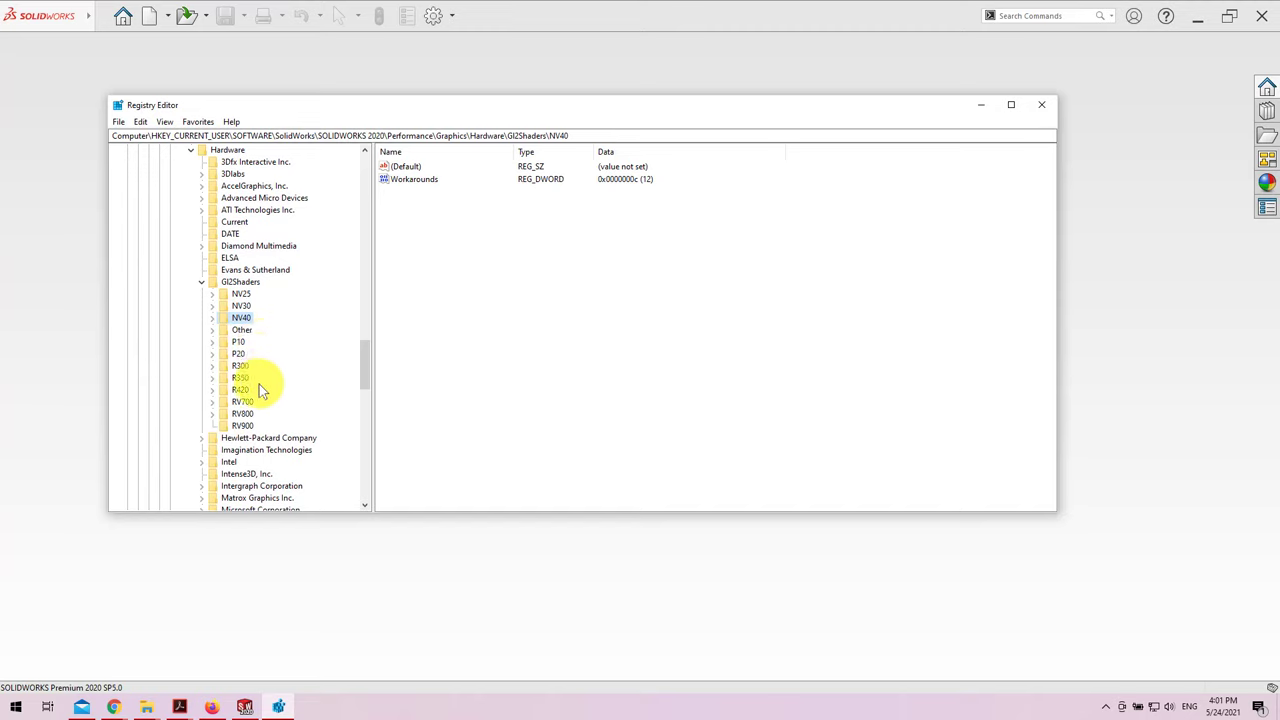
pyautogui.rightClick(246, 321)
pyautogui.moveTo(277, 342)
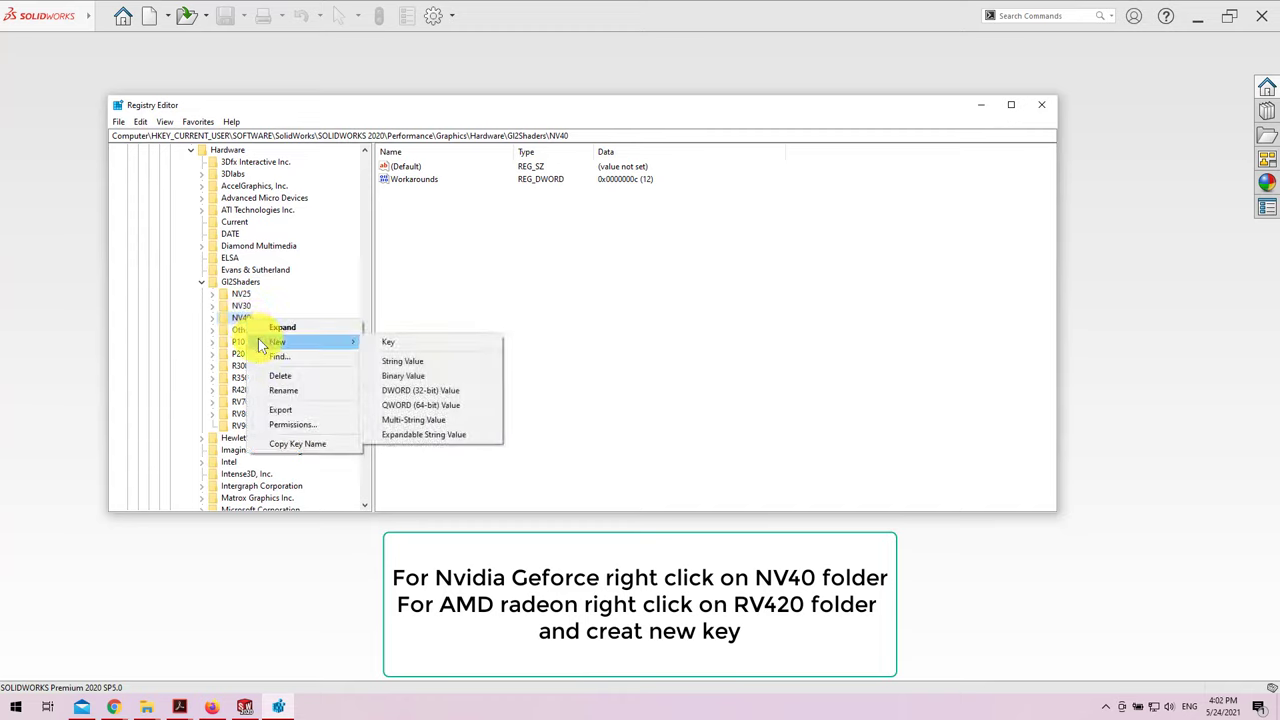
pyautogui.click(397, 342)
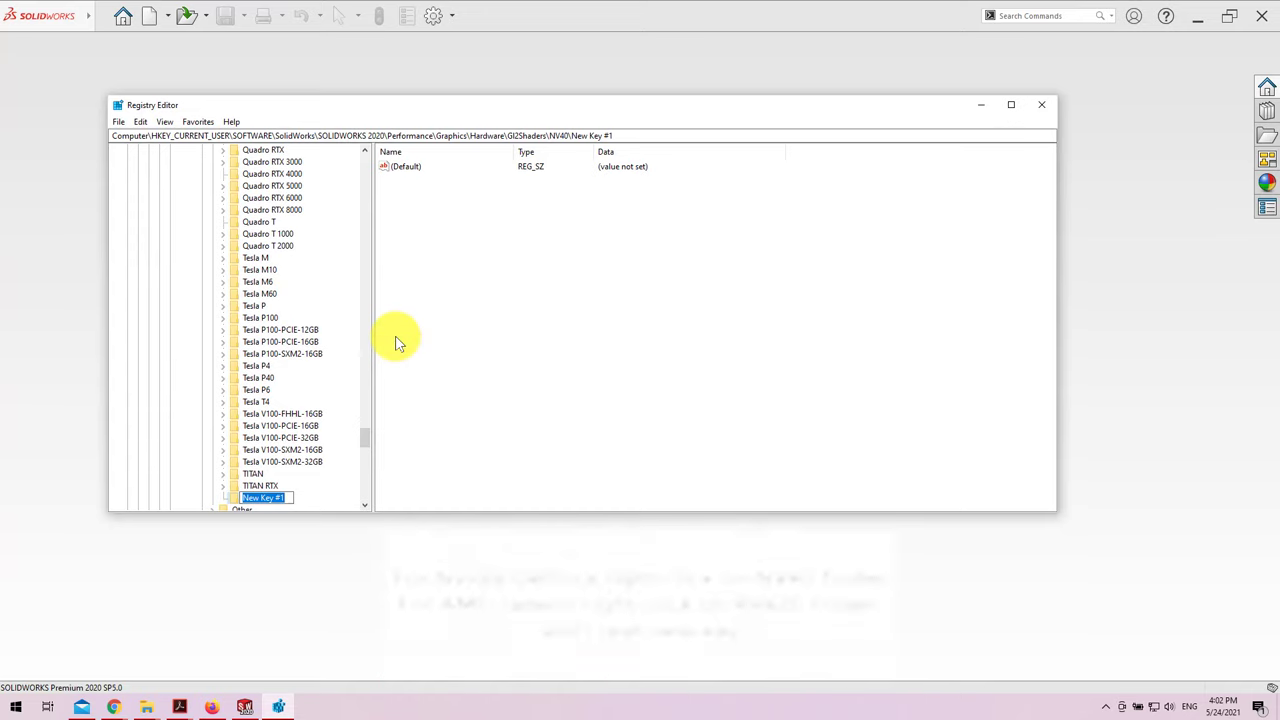
pyautogui.rightClick(276, 497)
pyautogui.click(314, 553)
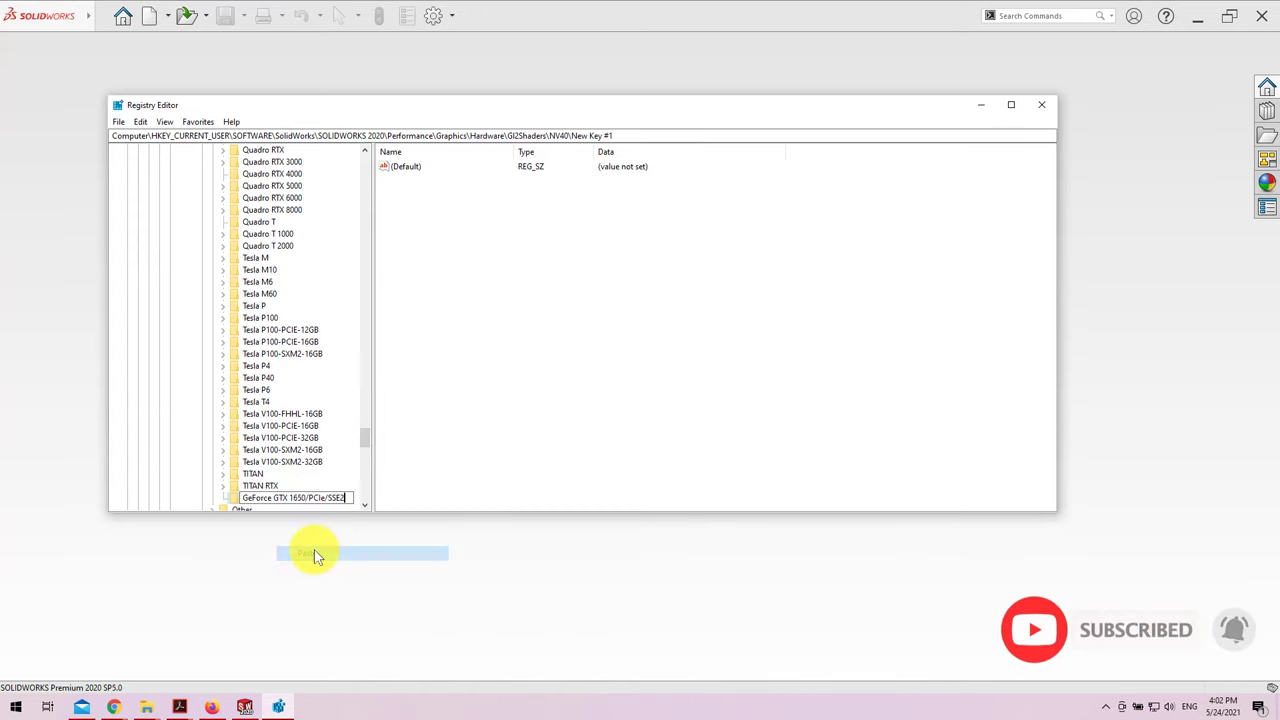
pyautogui.press('Return')
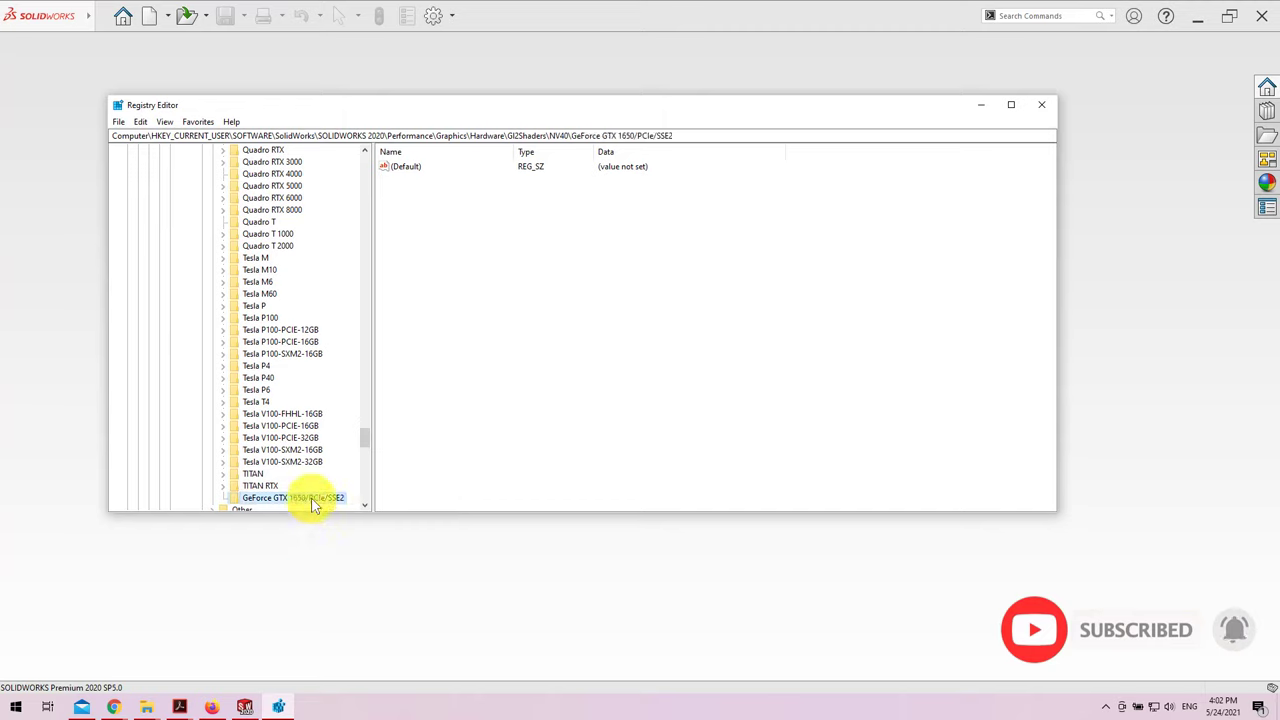
# Add a DWORD (32-bit) value named Workarounds to the GeForce GTX 1650/PCIe/SSE2 key.
pyautogui.rightClick(489, 311)
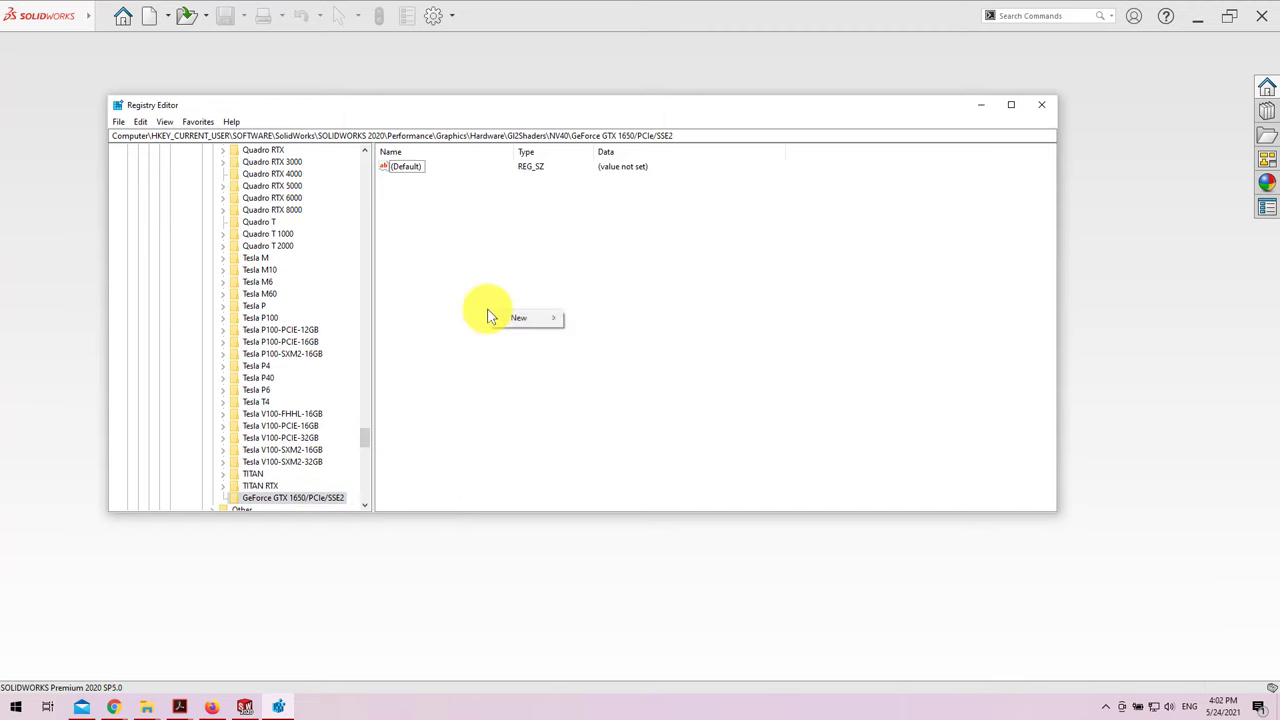
pyautogui.moveTo(520, 318)
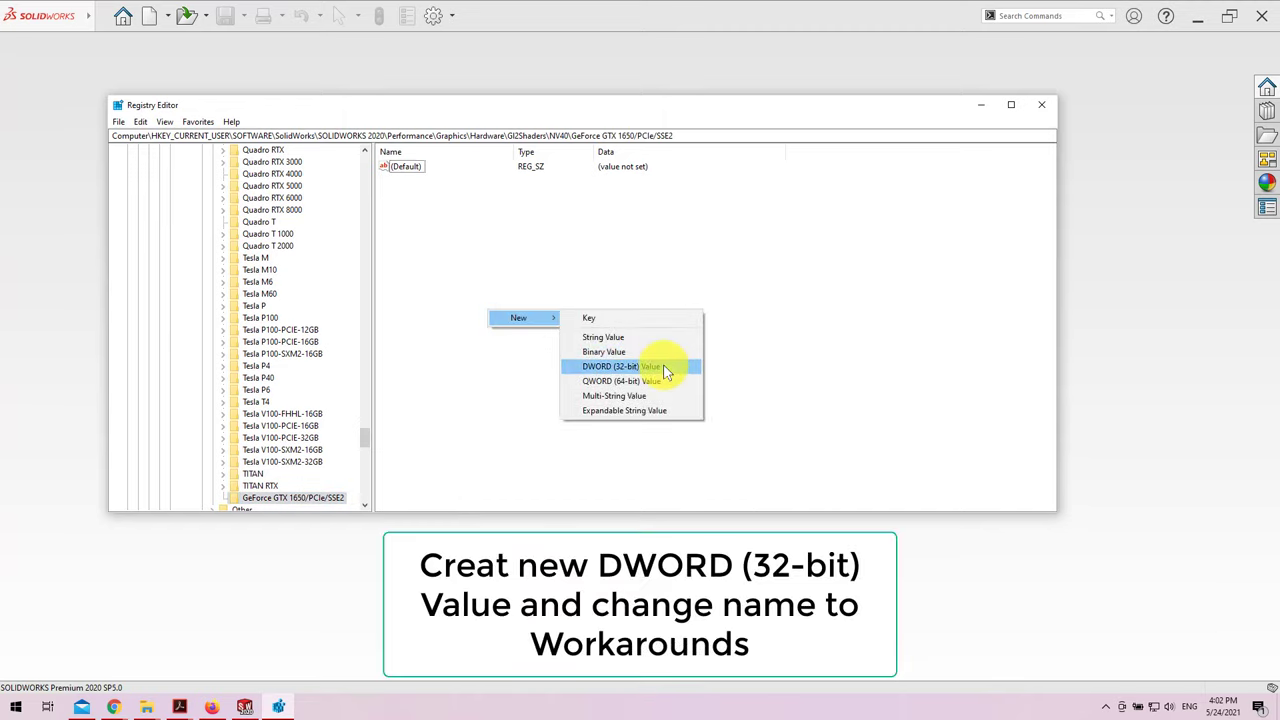
pyautogui.click(662, 368)
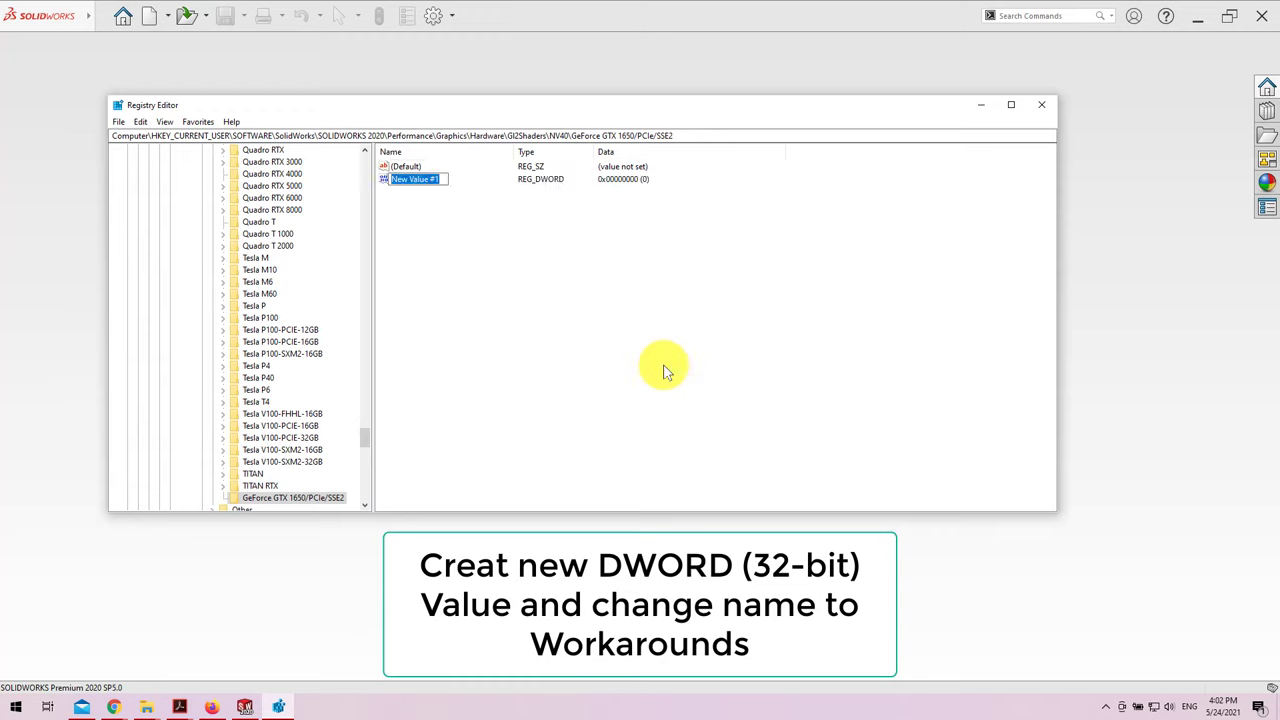
pyautogui.write('Work')
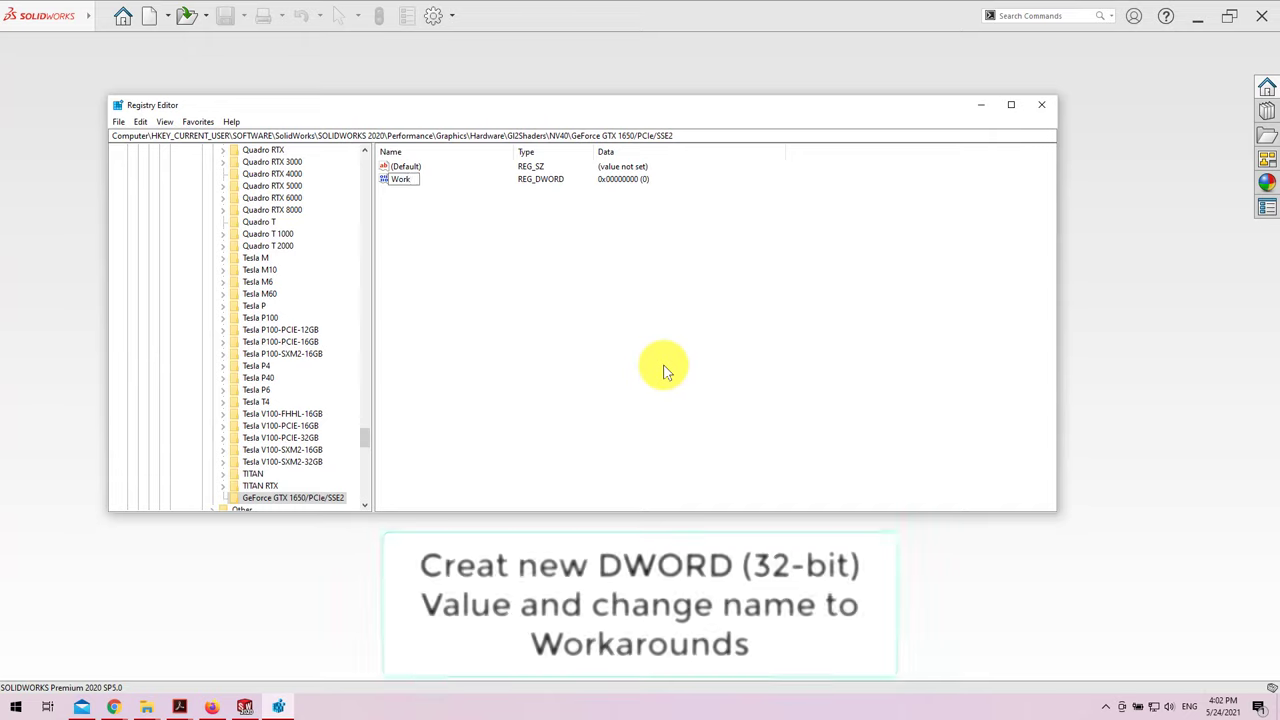
pyautogui.write('arounds')
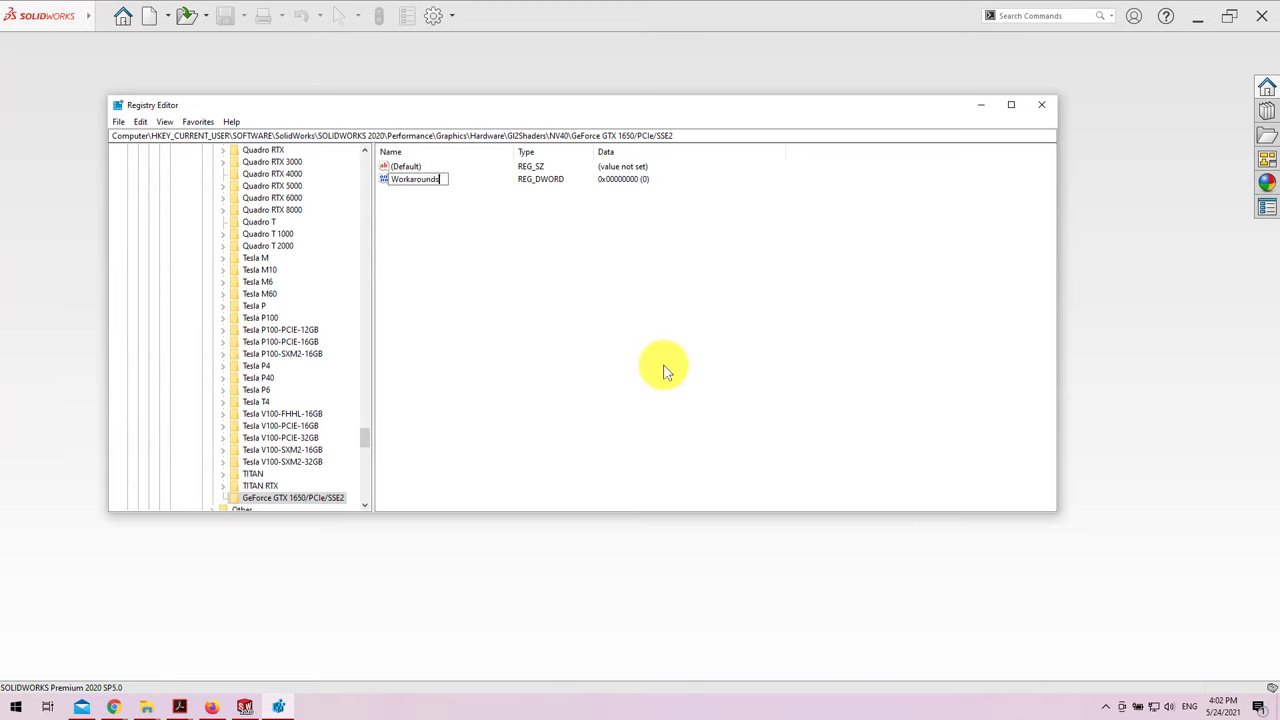
pyautogui.press('Return')
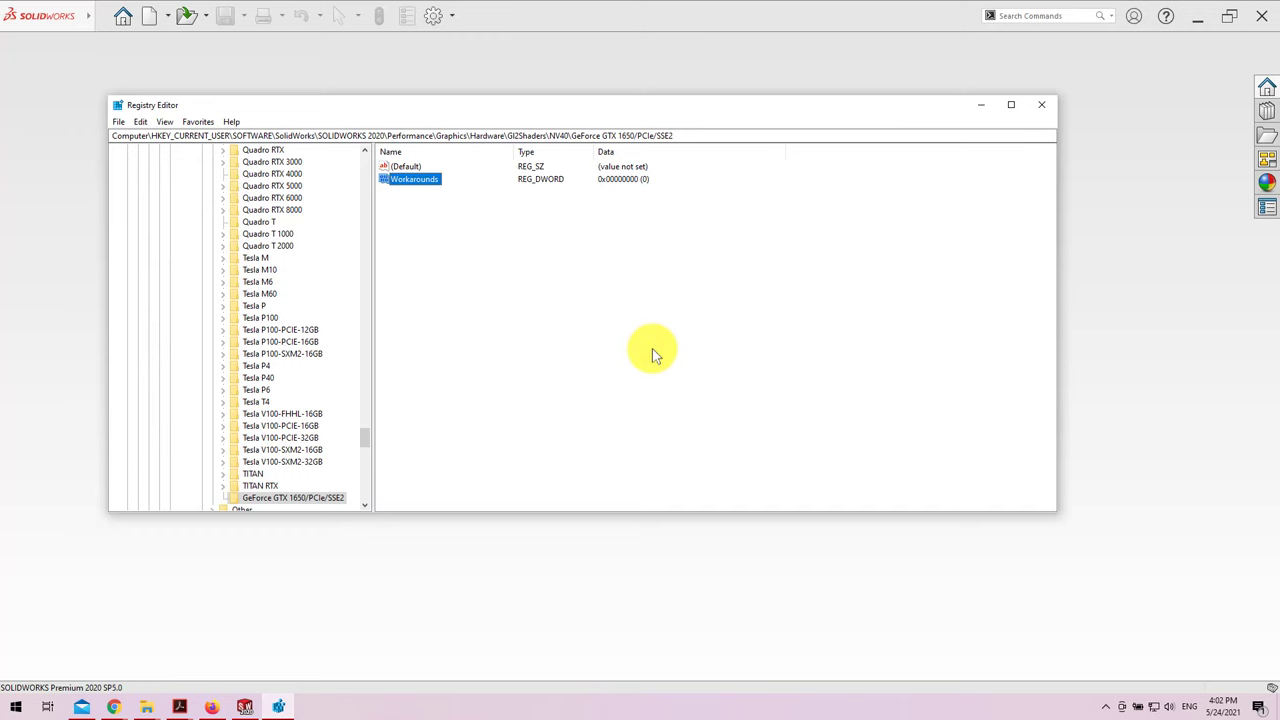
# Set Workarounds to hexadecimal 3008 and close Registry Editor.
pyautogui.doubleClick(414, 182)
pyautogui.write('3008')
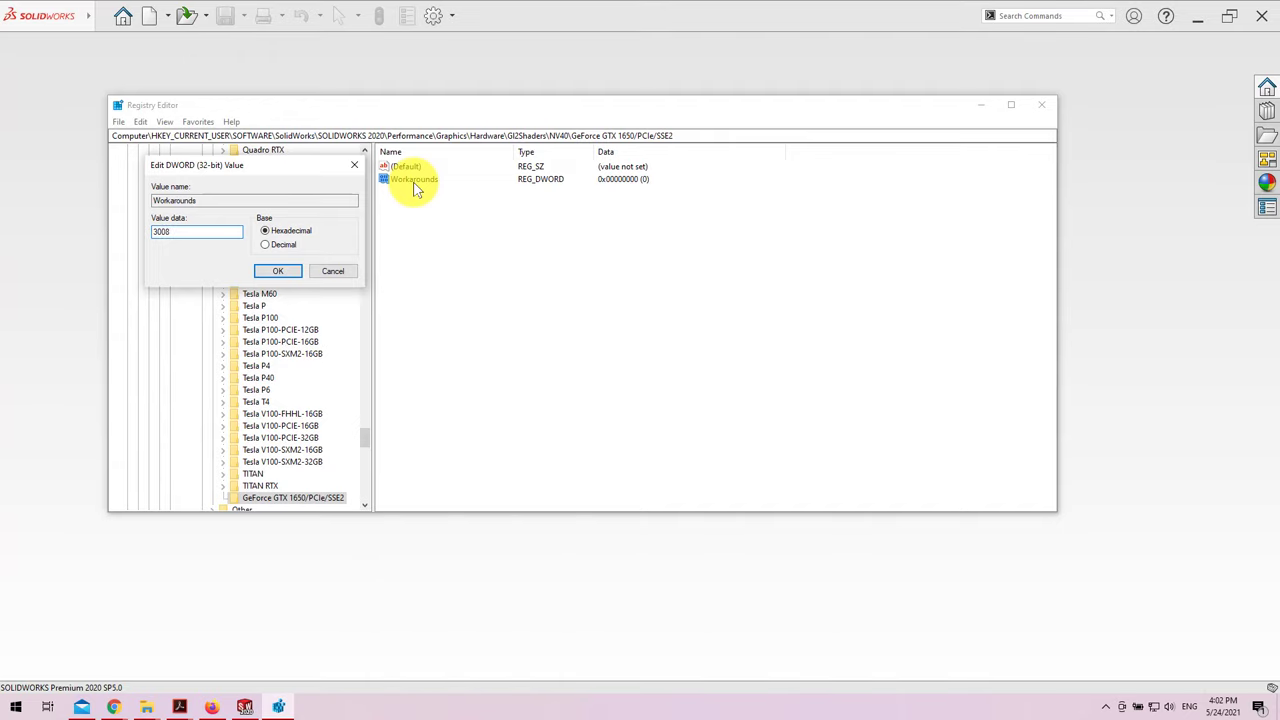
pyautogui.click(280, 271)
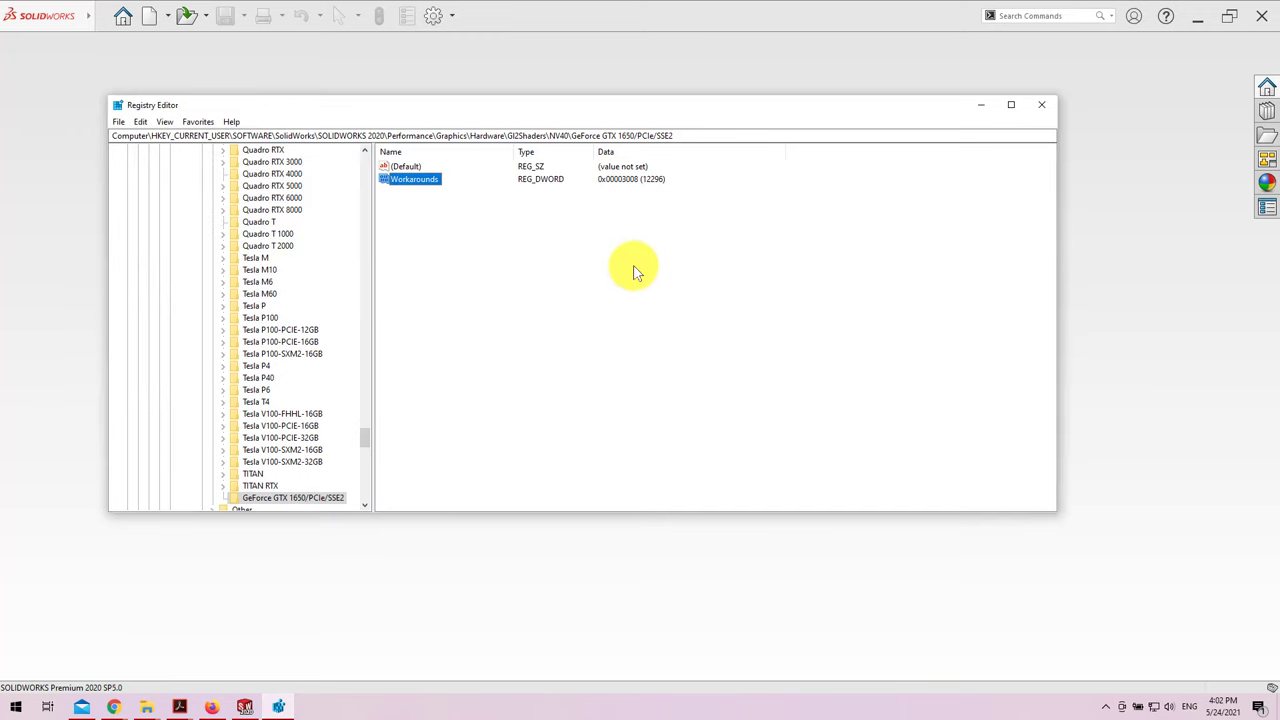
pyautogui.click(1041, 104)
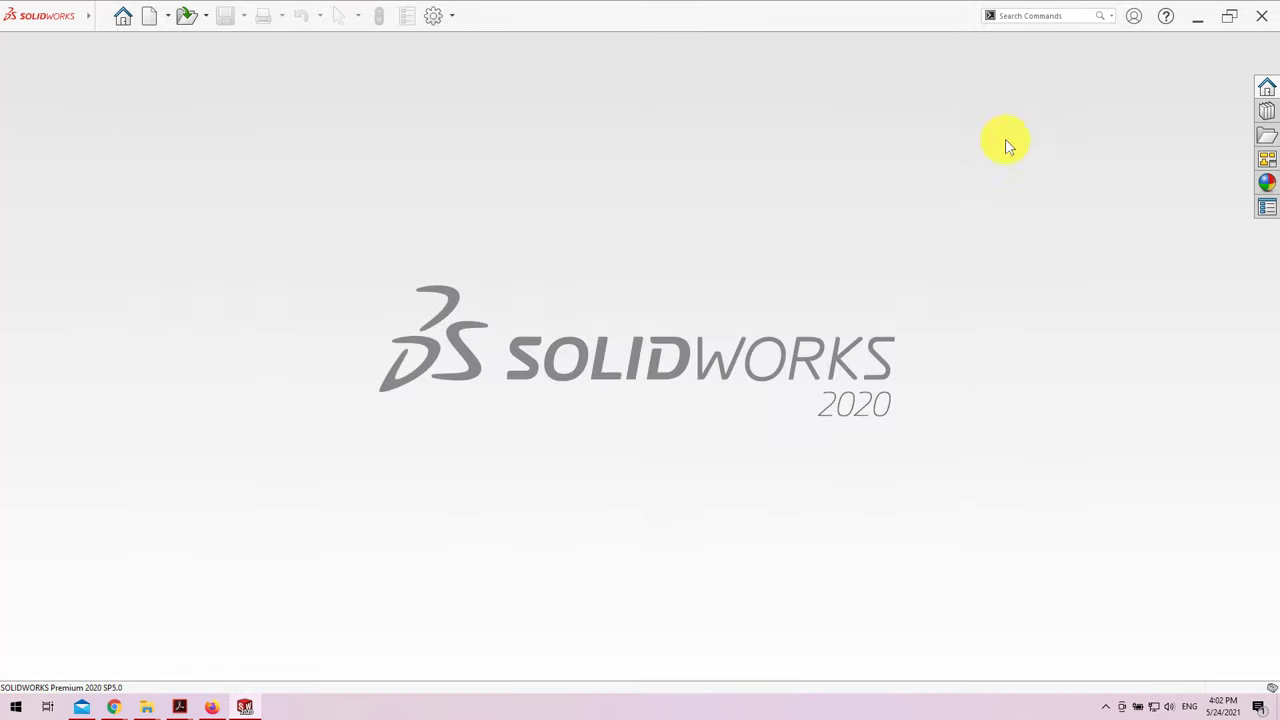
# Close and relaunch SOLIDWORKS 2020 from Start, then start a new blank Part (Part1).
pyautogui.click(1260, 20)
pyautogui.press('super')
pyautogui.write('s')
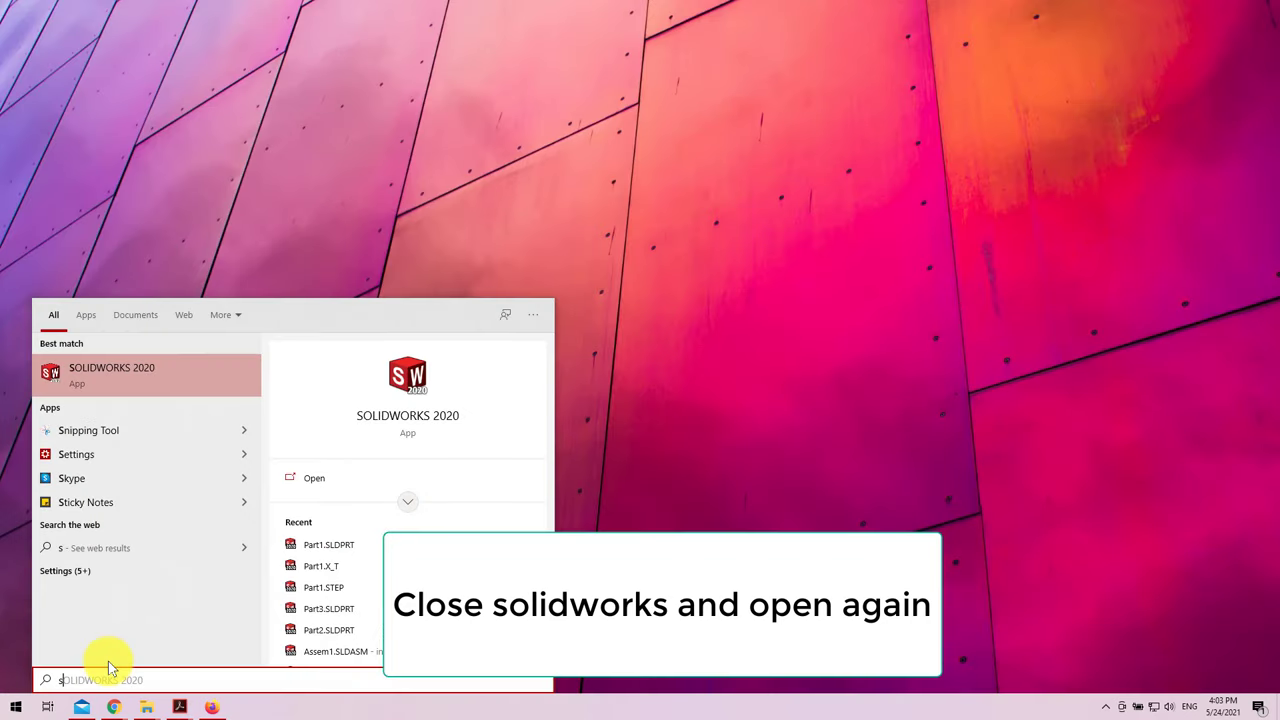
pyautogui.press('Return')
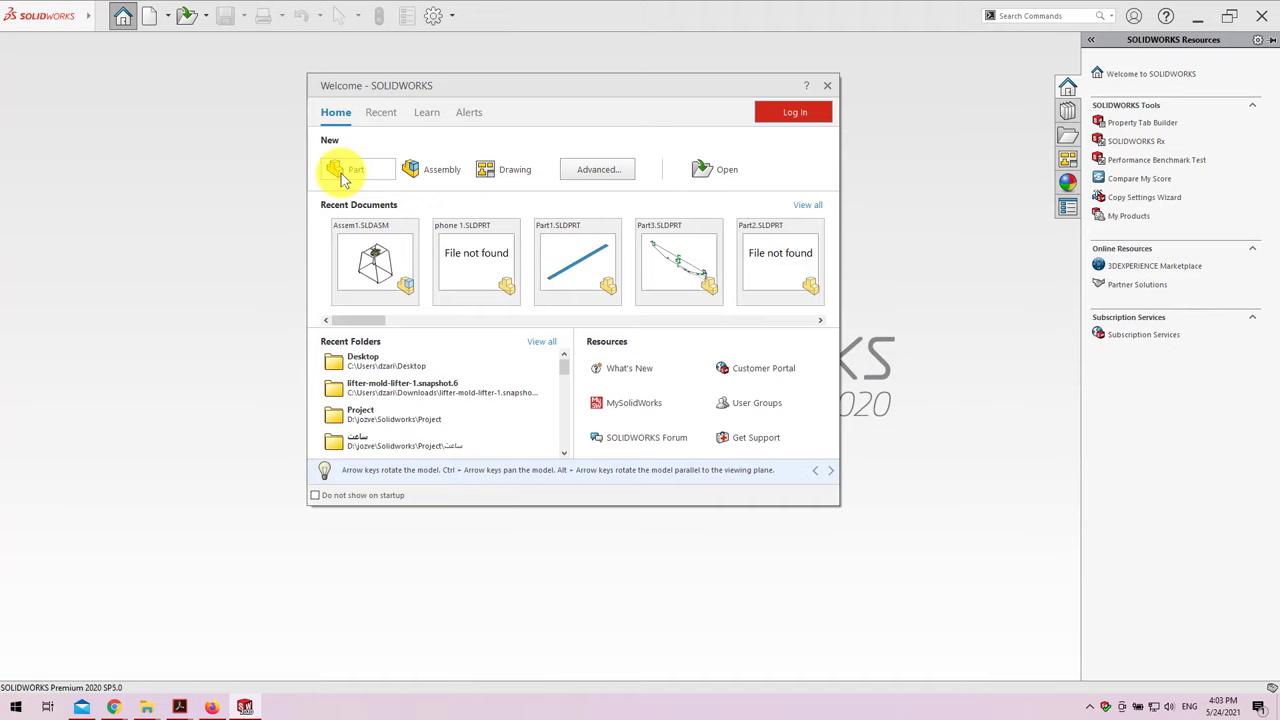
pyautogui.click(338, 168)
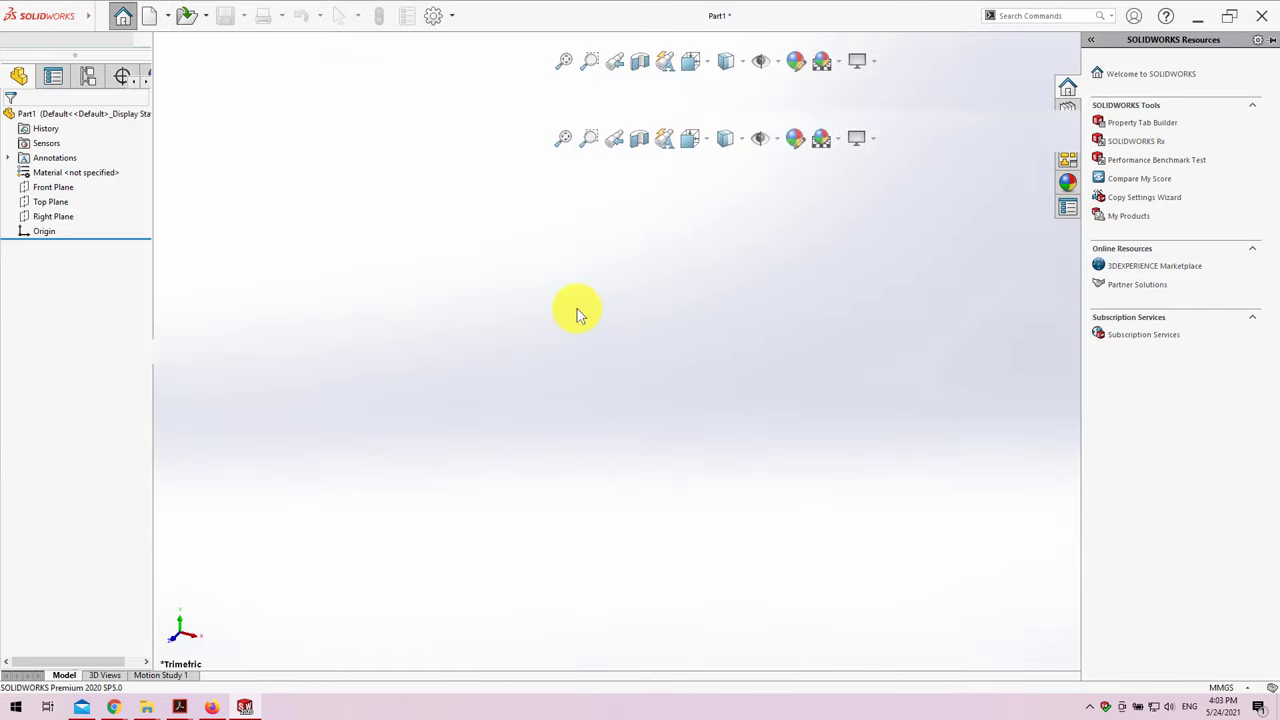
# Start a sketch on the Top Plane and draw a half-circle 3 Point Arc right of the origin.
pyautogui.click(873, 141)
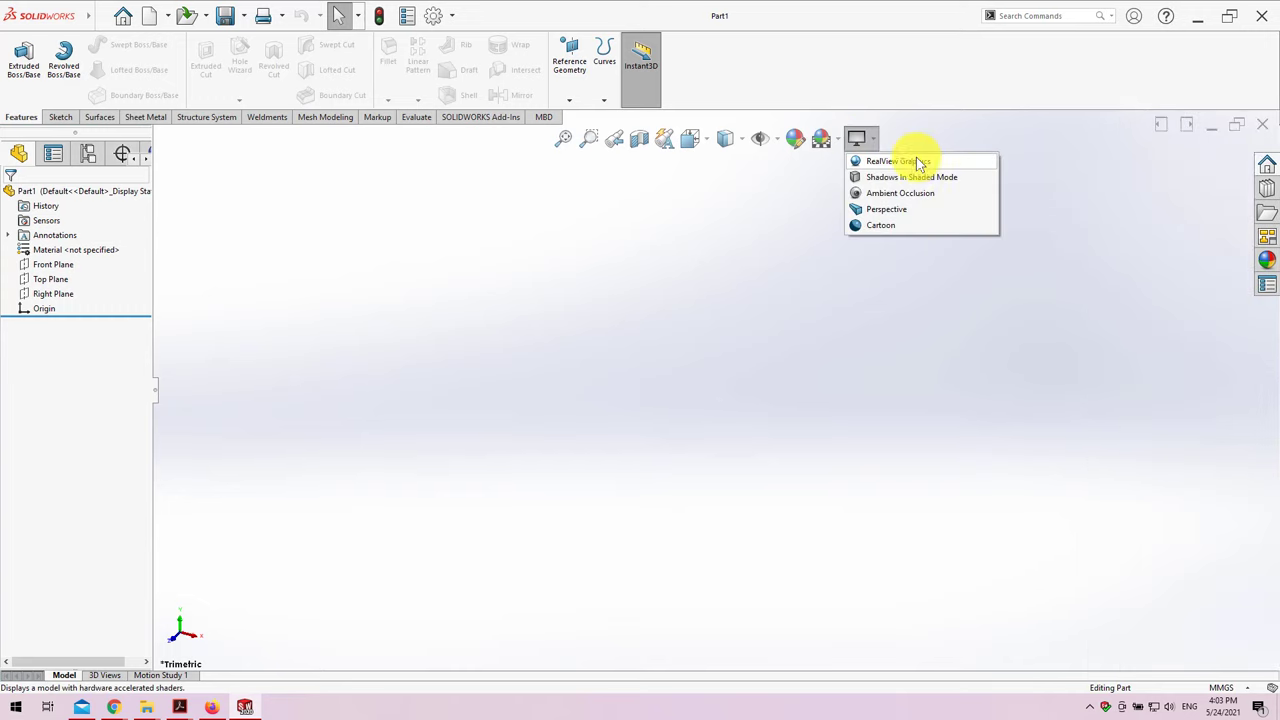
pyautogui.click(484, 226)
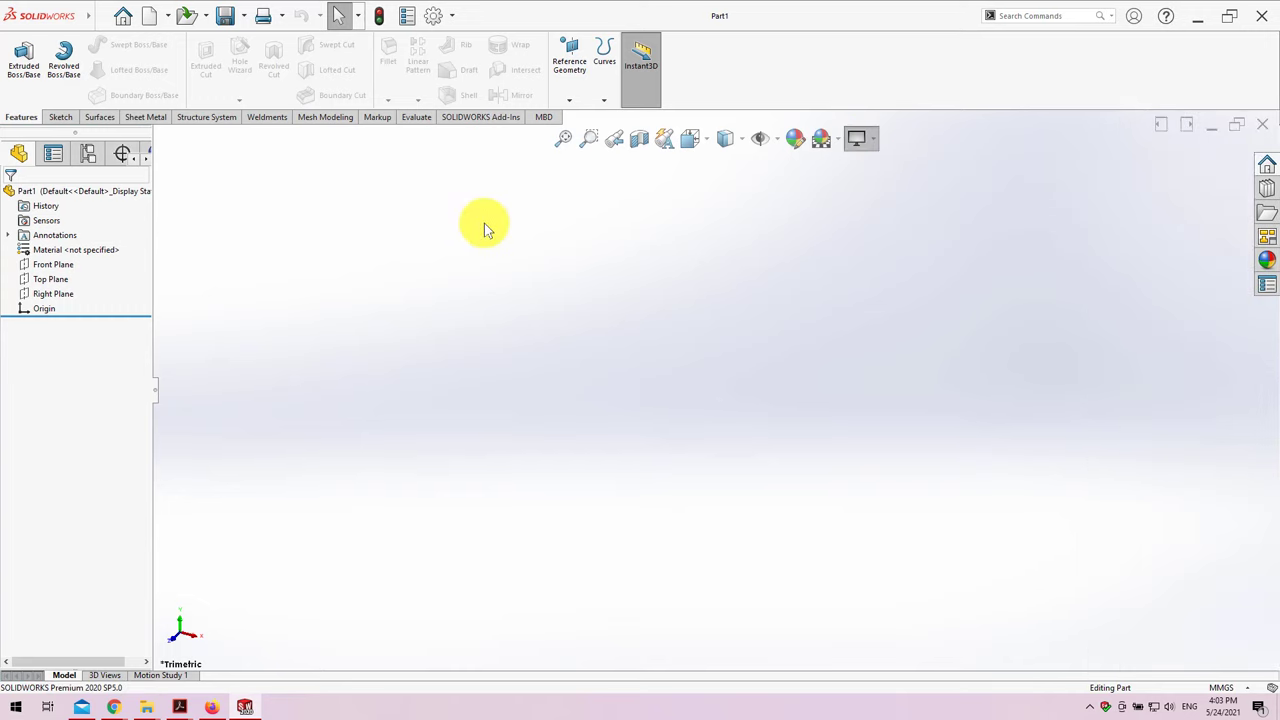
pyautogui.click(60, 117)
pyautogui.click(18, 55)
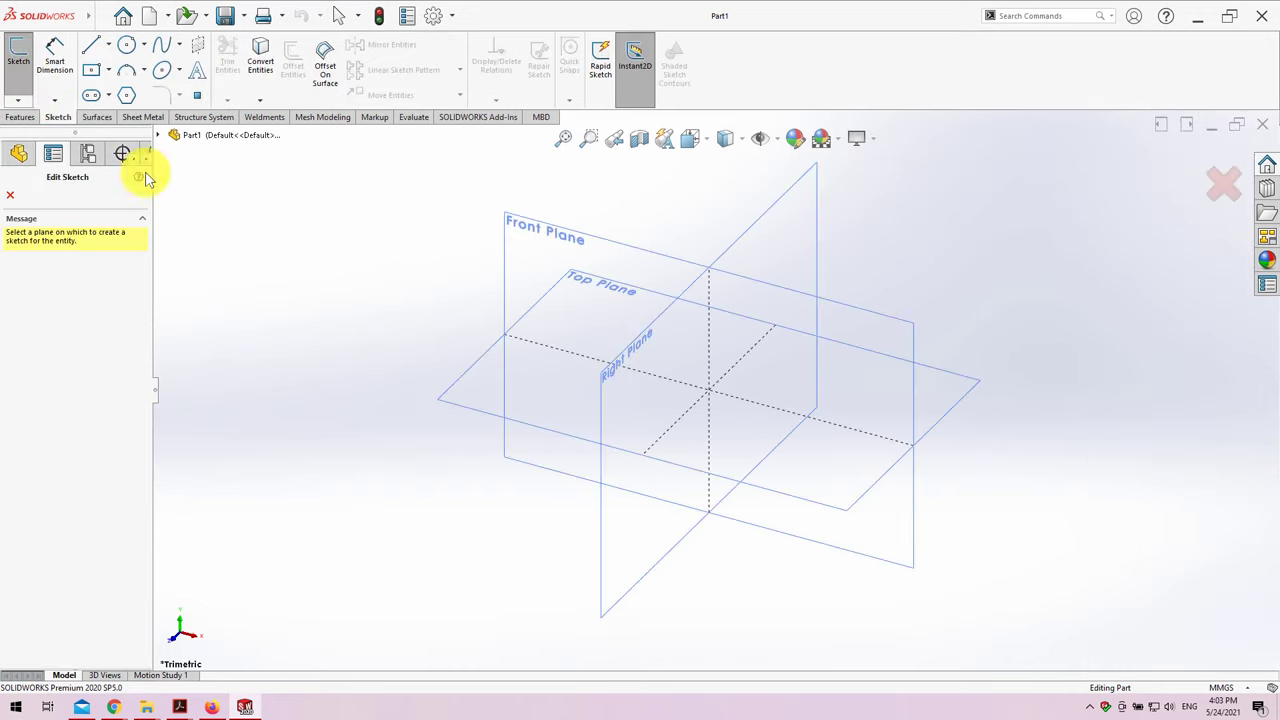
pyautogui.click(586, 264)
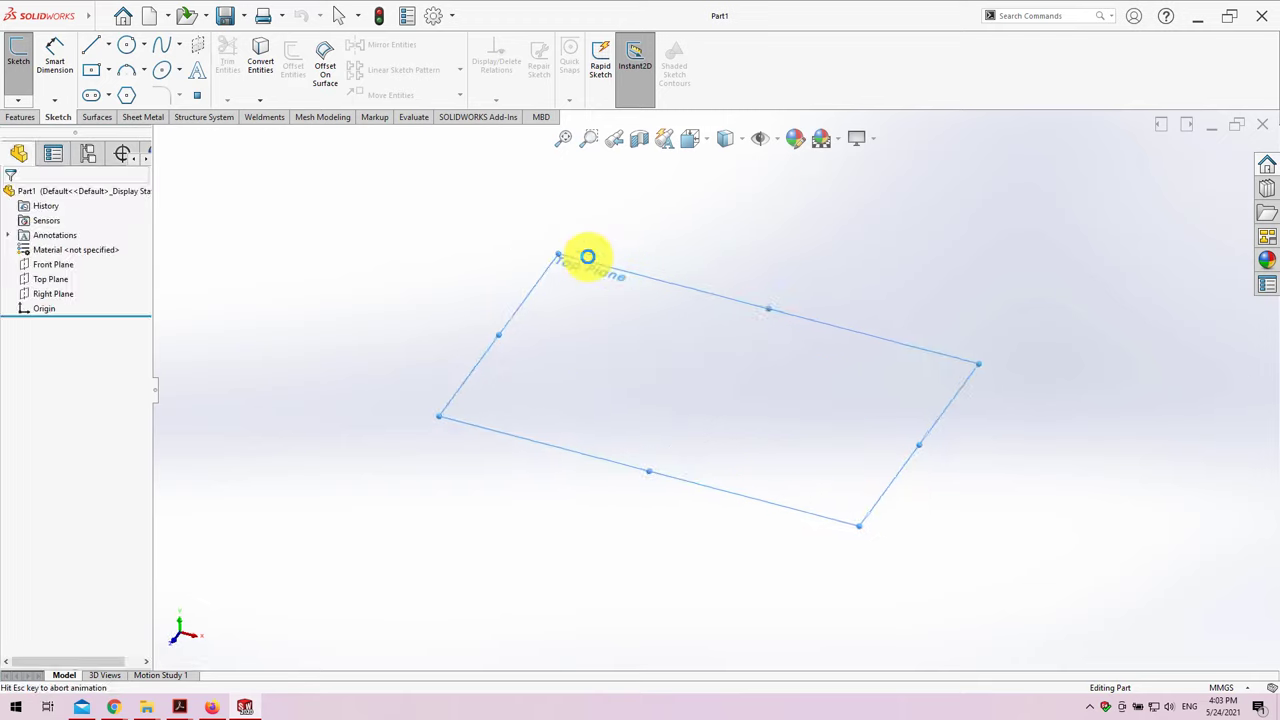
pyautogui.click(127, 69)
pyautogui.moveTo(716, 319); pyautogui.dragTo(714, 463)
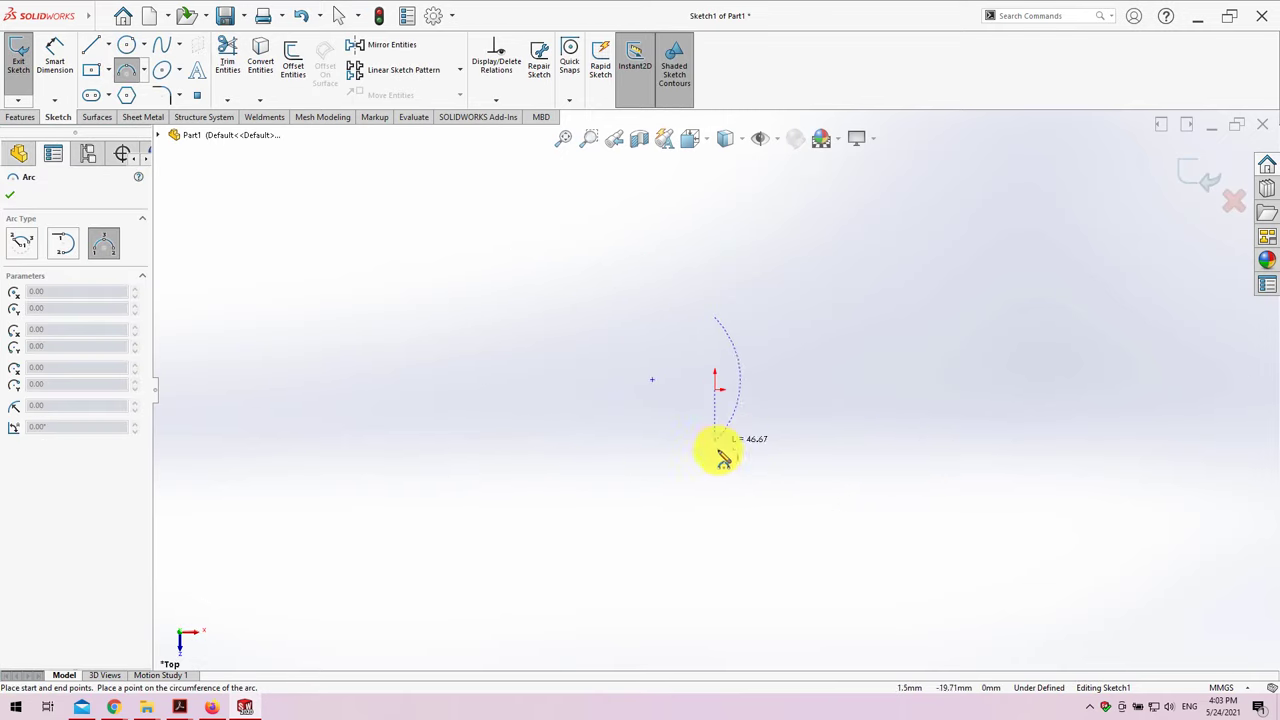
pyautogui.click(757, 467)
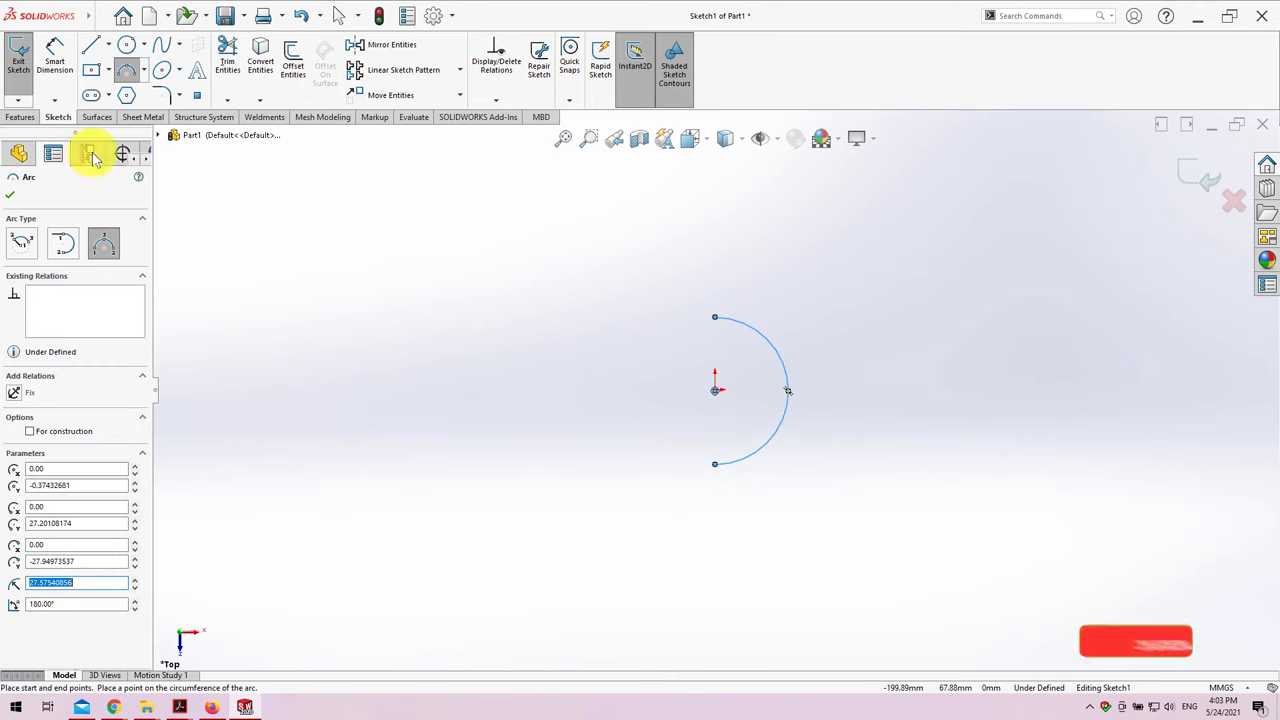
# Close the arc with a vertical line and revolve it 360° into a solid sphere.
pyautogui.click(90, 44)
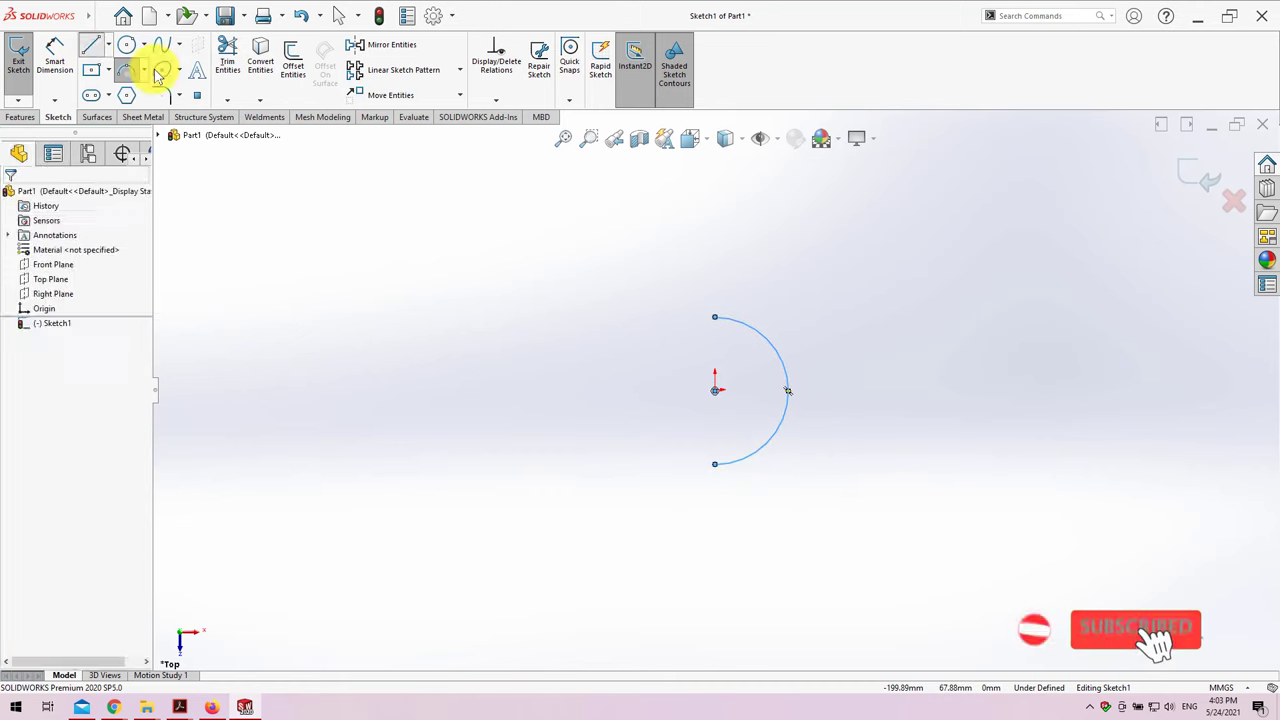
pyautogui.click(715, 319)
pyautogui.click(714, 463)
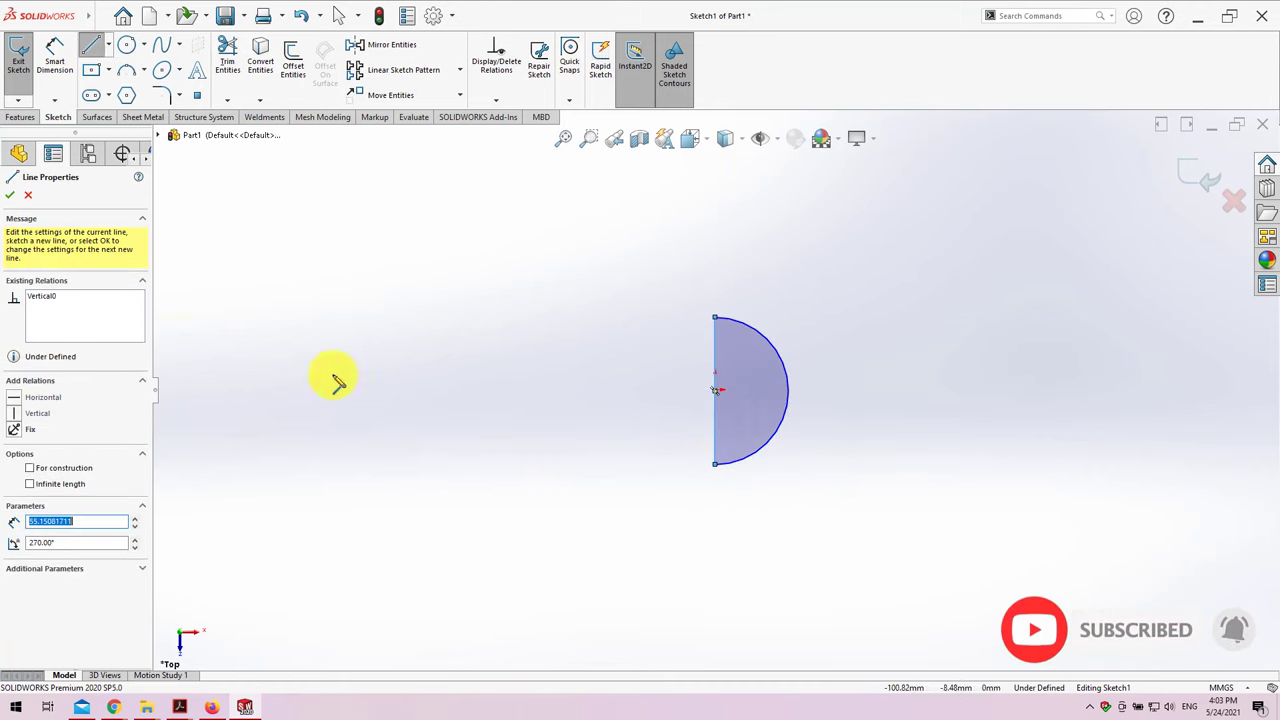
pyautogui.click(20, 117)
pyautogui.click(63, 62)
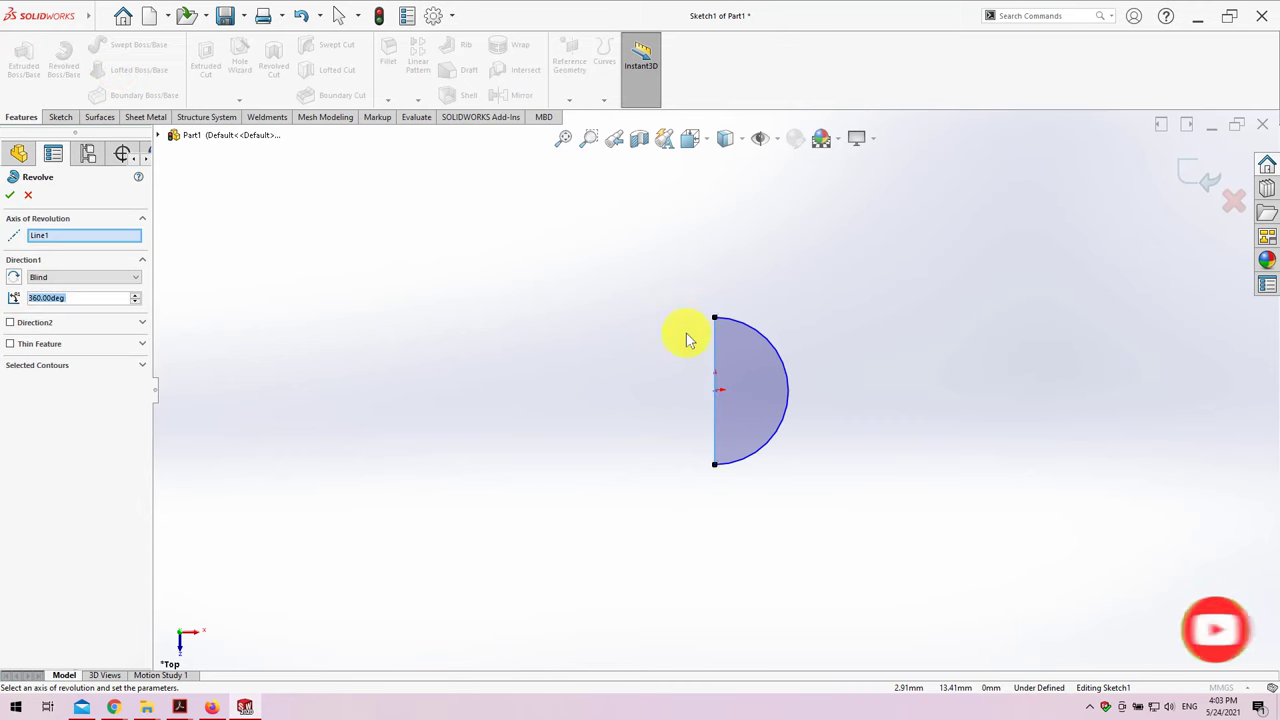
pyautogui.click(9, 194)
pyautogui.scroll(5, 640, 306)
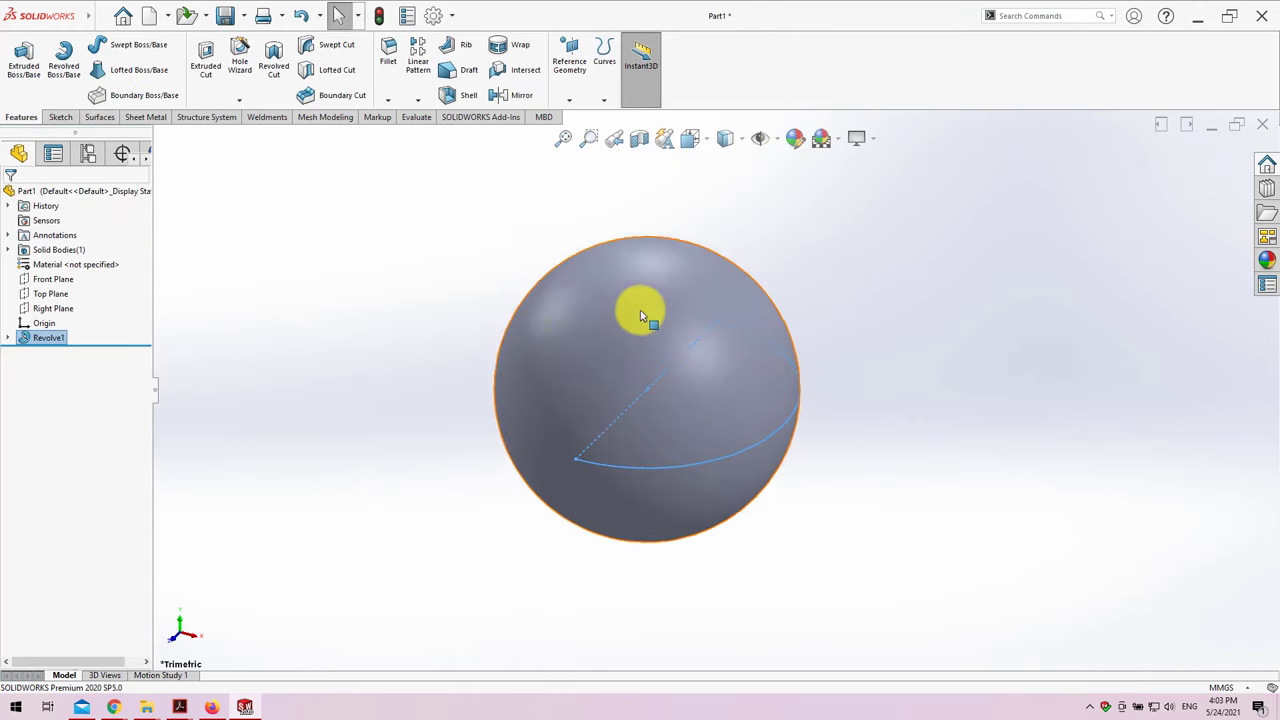
pyautogui.scroll(2, 457, 323)
# Enable RealView Graphics from View Settings, toggling it off once and back on.
pyautogui.click(460, 325)
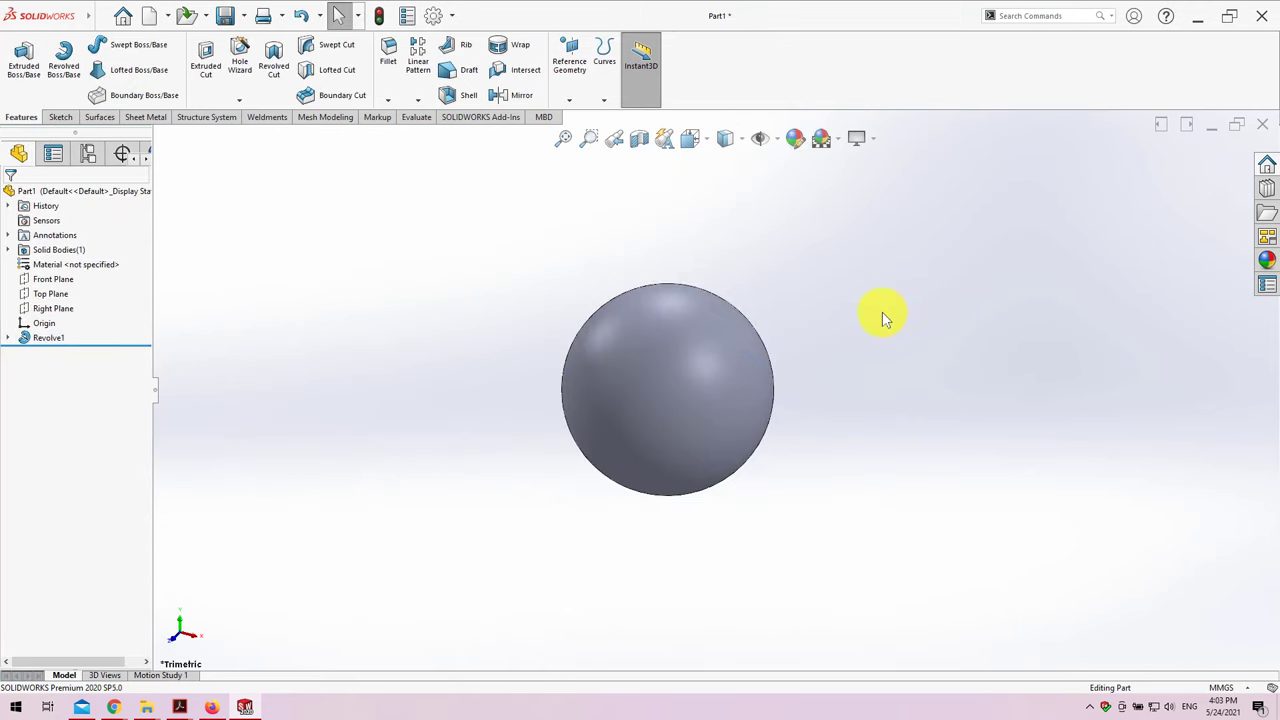
pyautogui.click(873, 138)
pyautogui.click(876, 161)
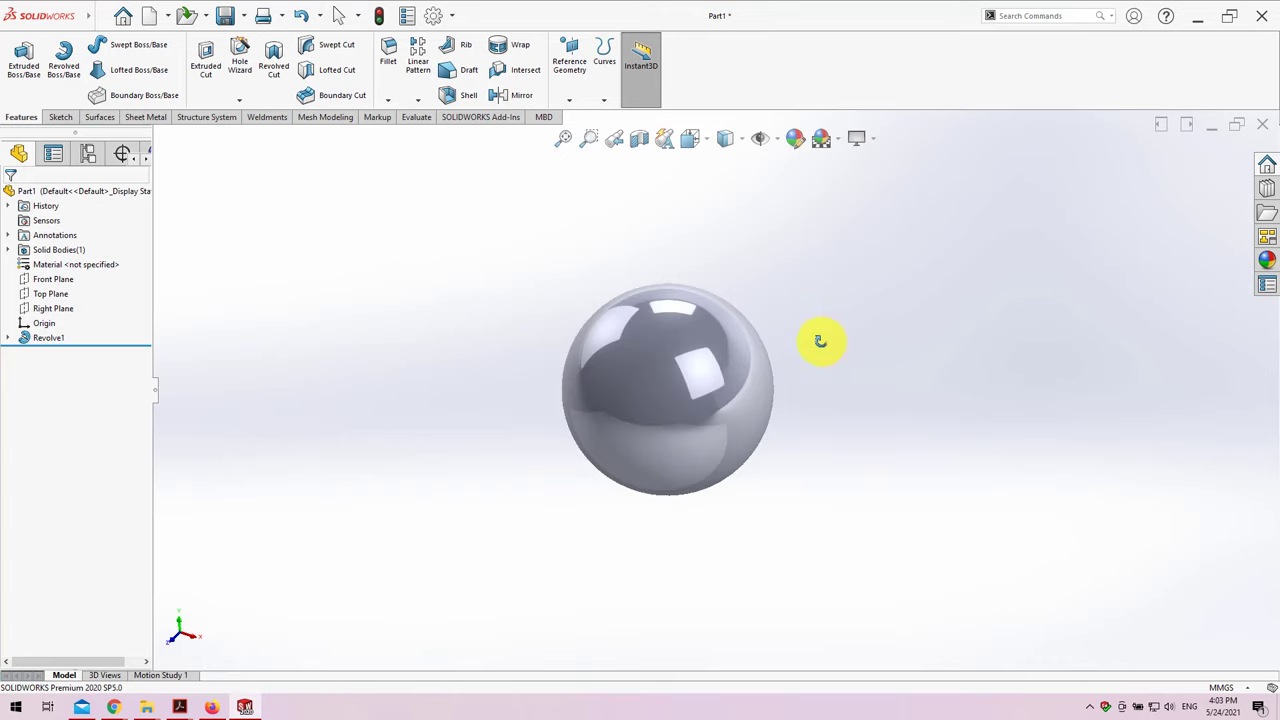
pyautogui.click(873, 139)
pyautogui.click(878, 160)
pyautogui.click(874, 141)
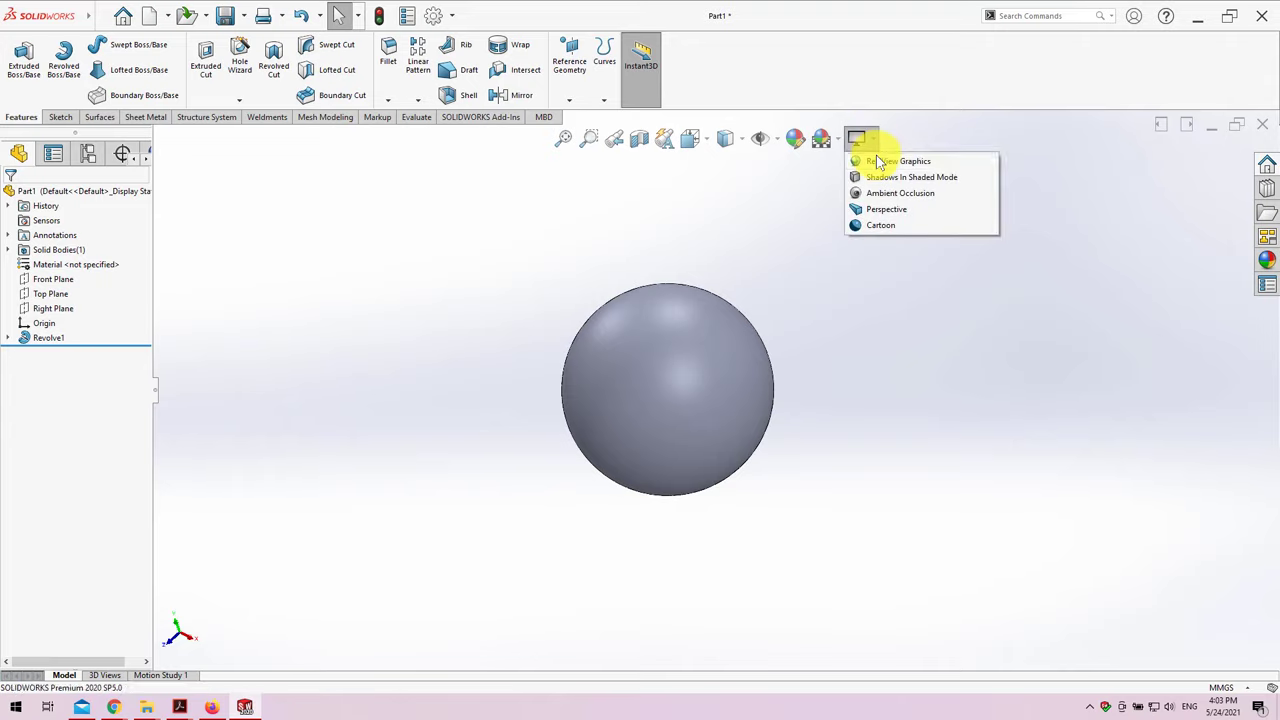
pyautogui.click(878, 161)
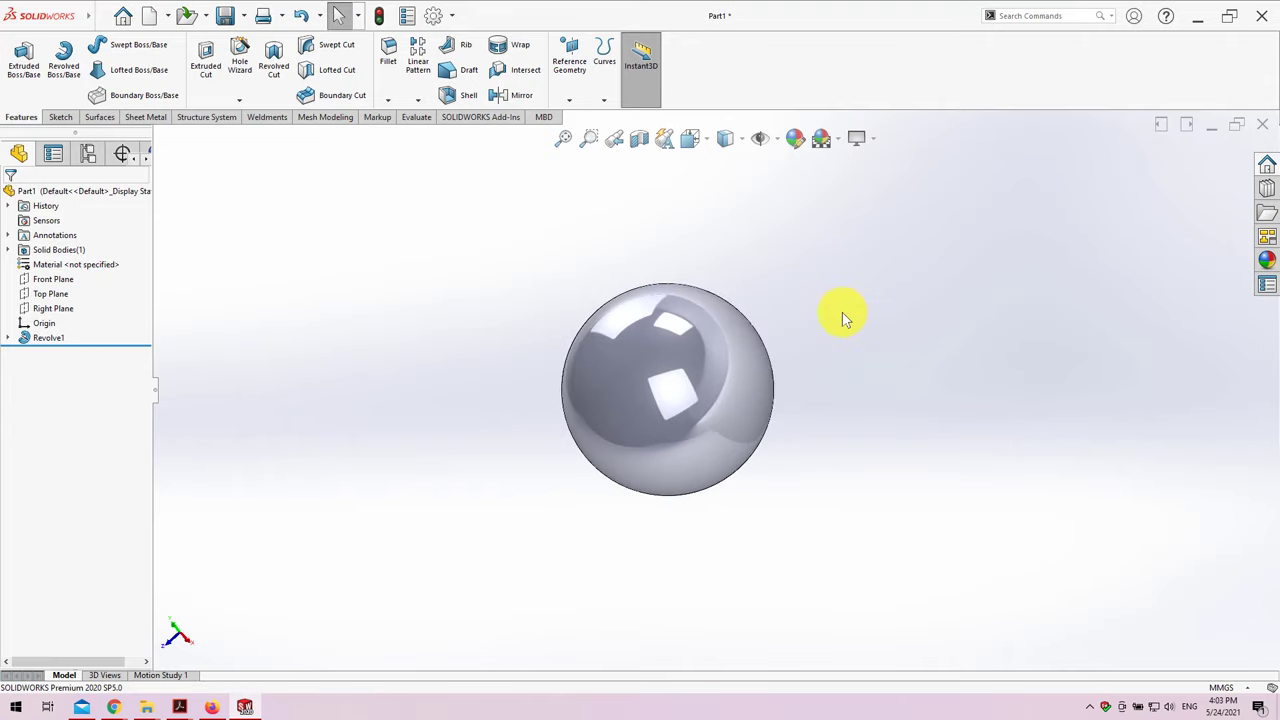